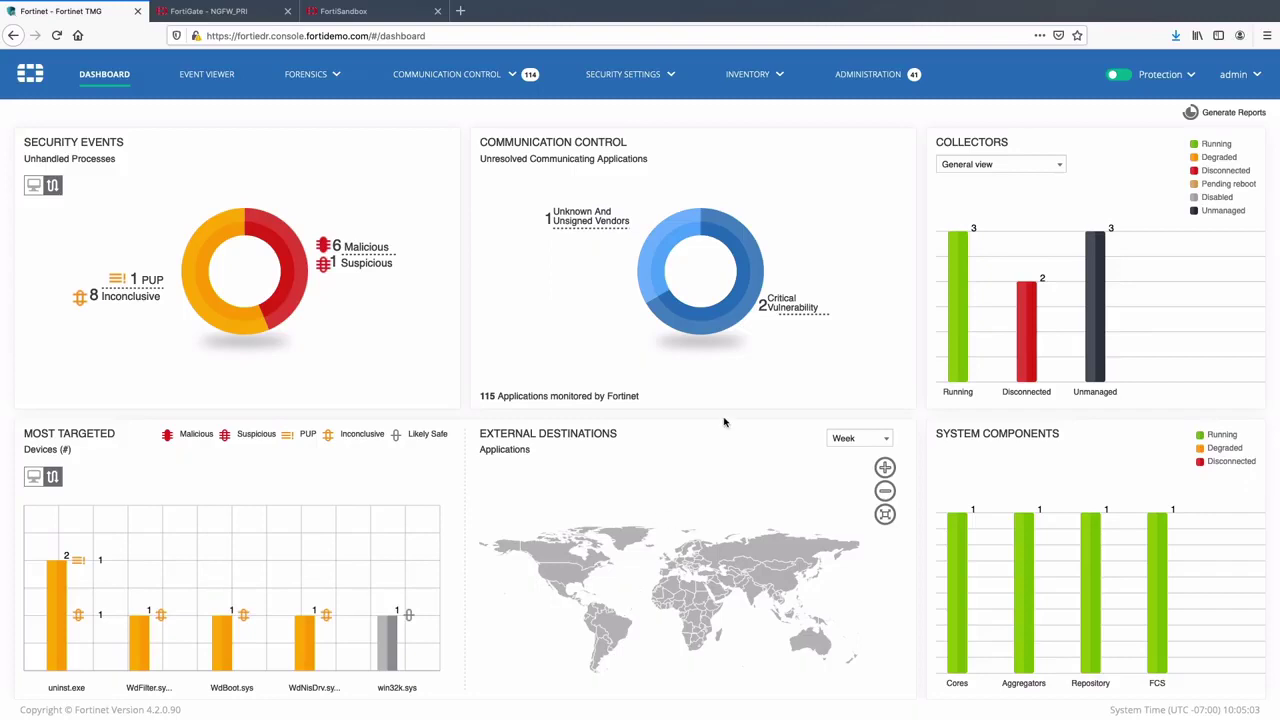
# Examine the FortiGate-Root firewall and FortiSanbox-3000D sandbox connector settings in the administration integrations, including the connector types that can be added.
pyautogui.click(864, 81)
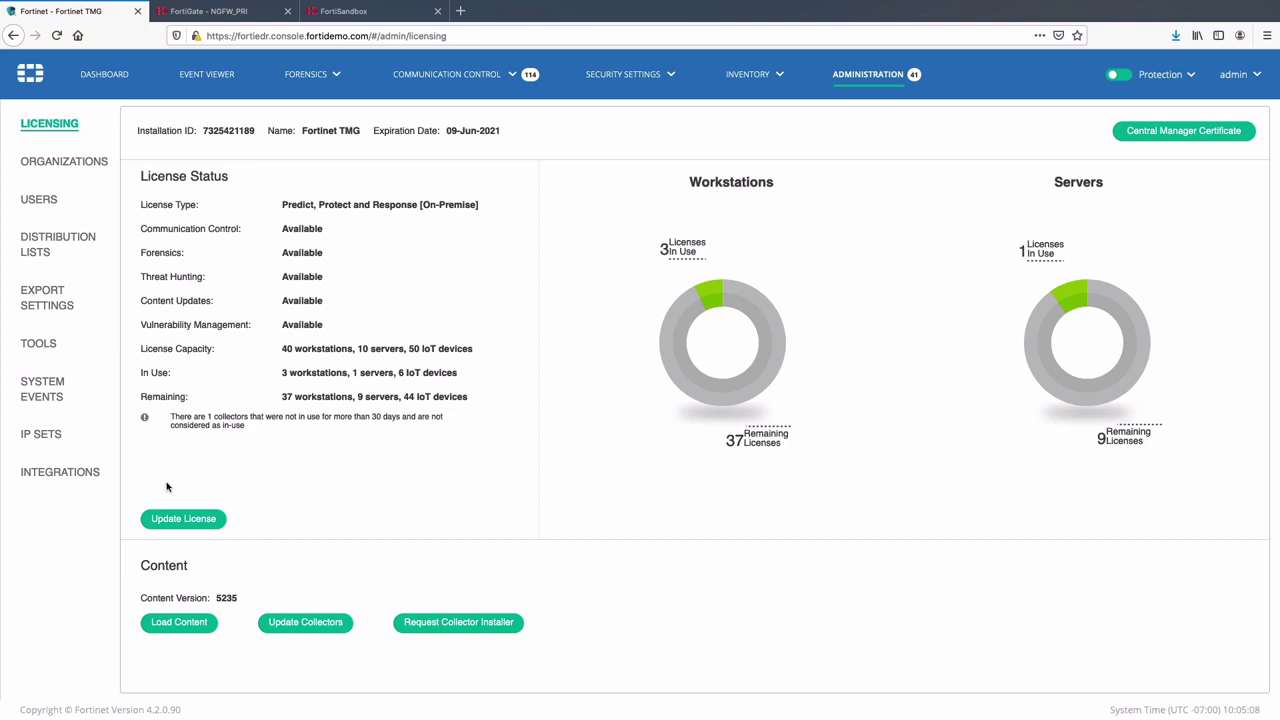
pyautogui.click(91, 479)
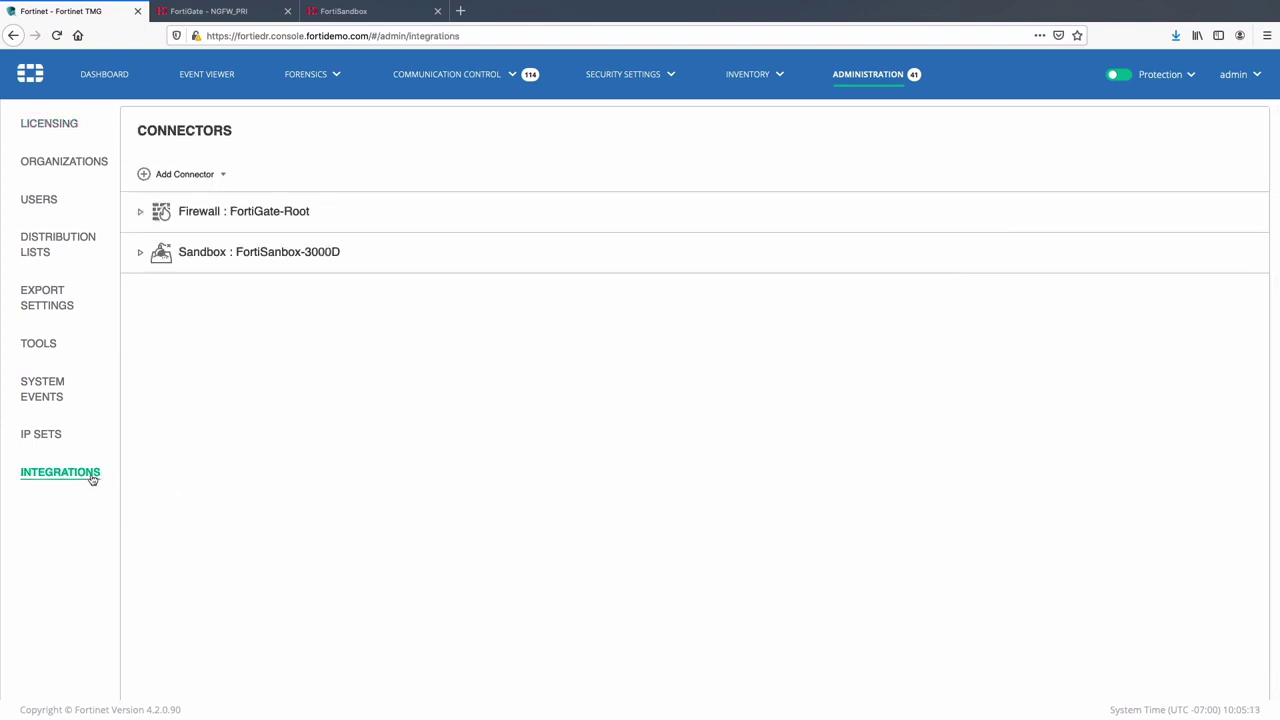
pyautogui.click(180, 176)
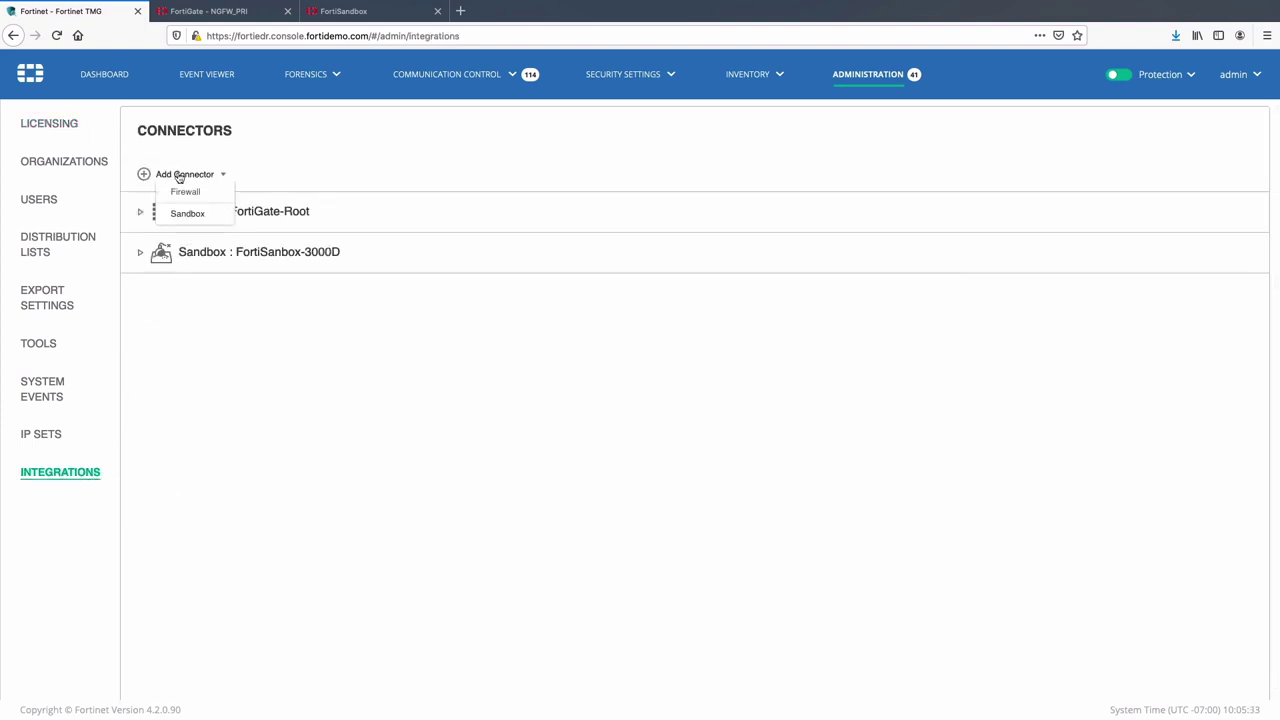
pyautogui.click(139, 214)
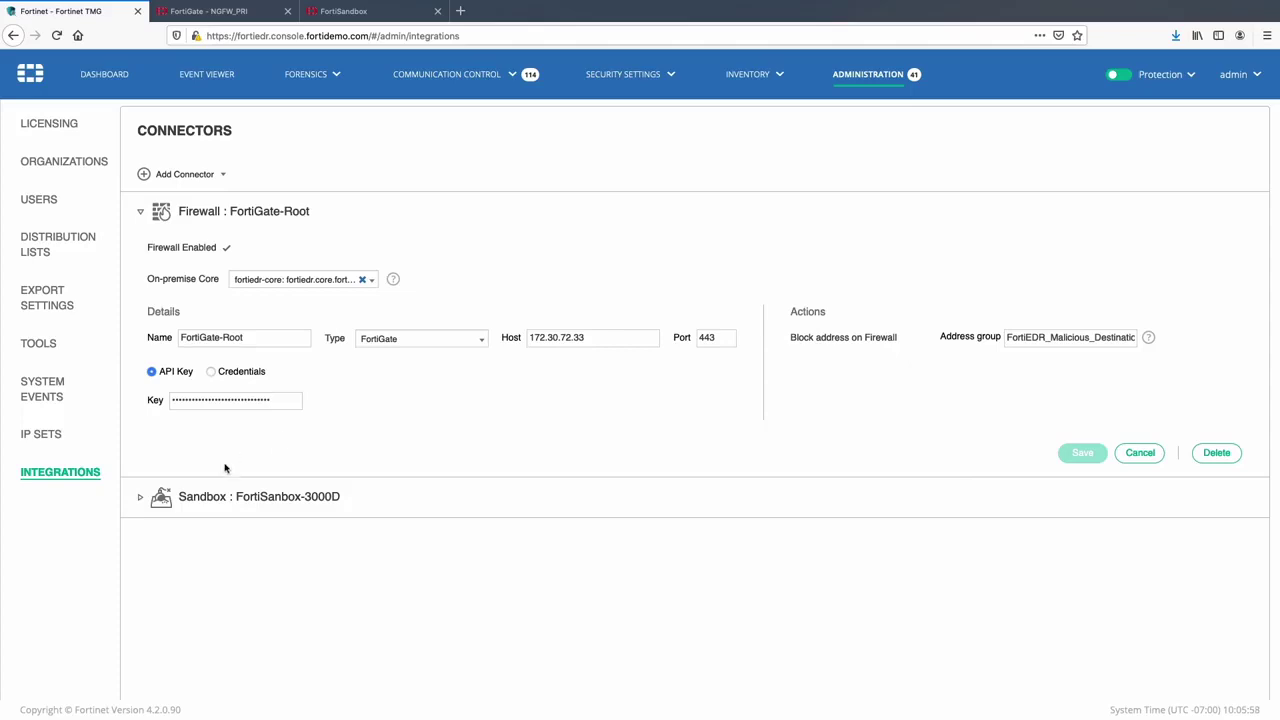
pyautogui.click(141, 498)
pyautogui.scroll(-2, 228, 541)
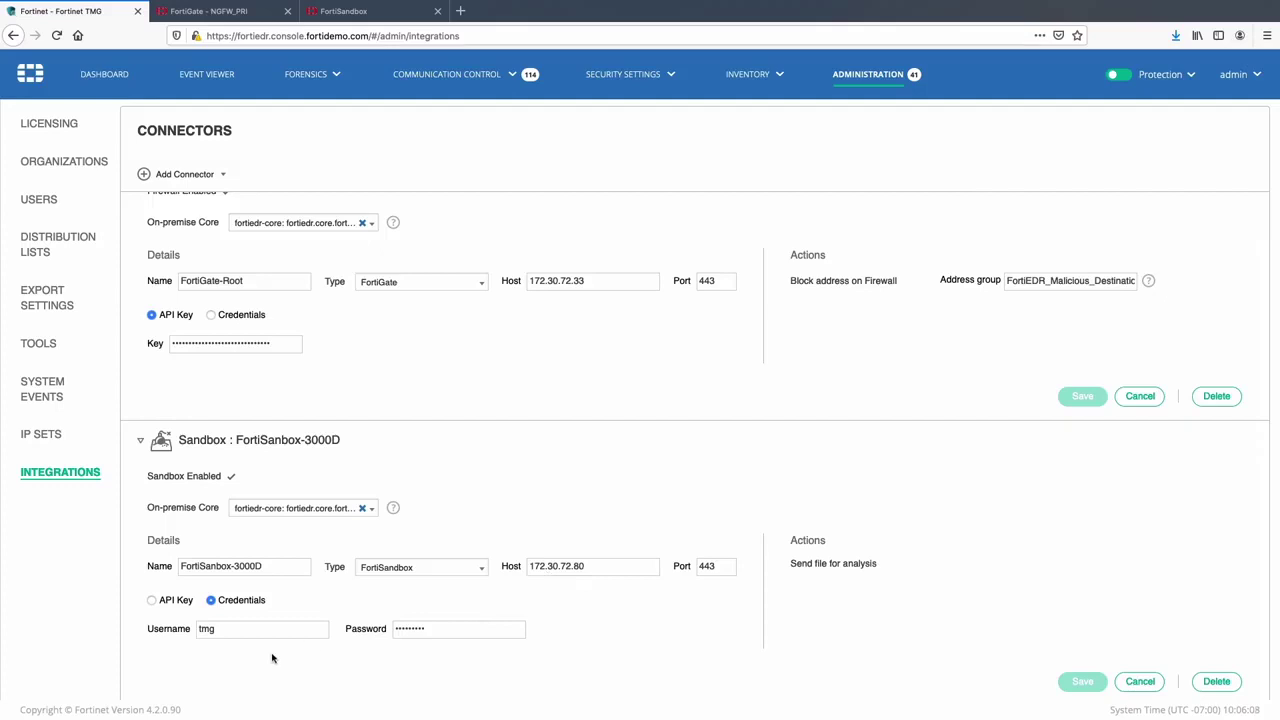
pyautogui.scroll(-1, 271, 657)
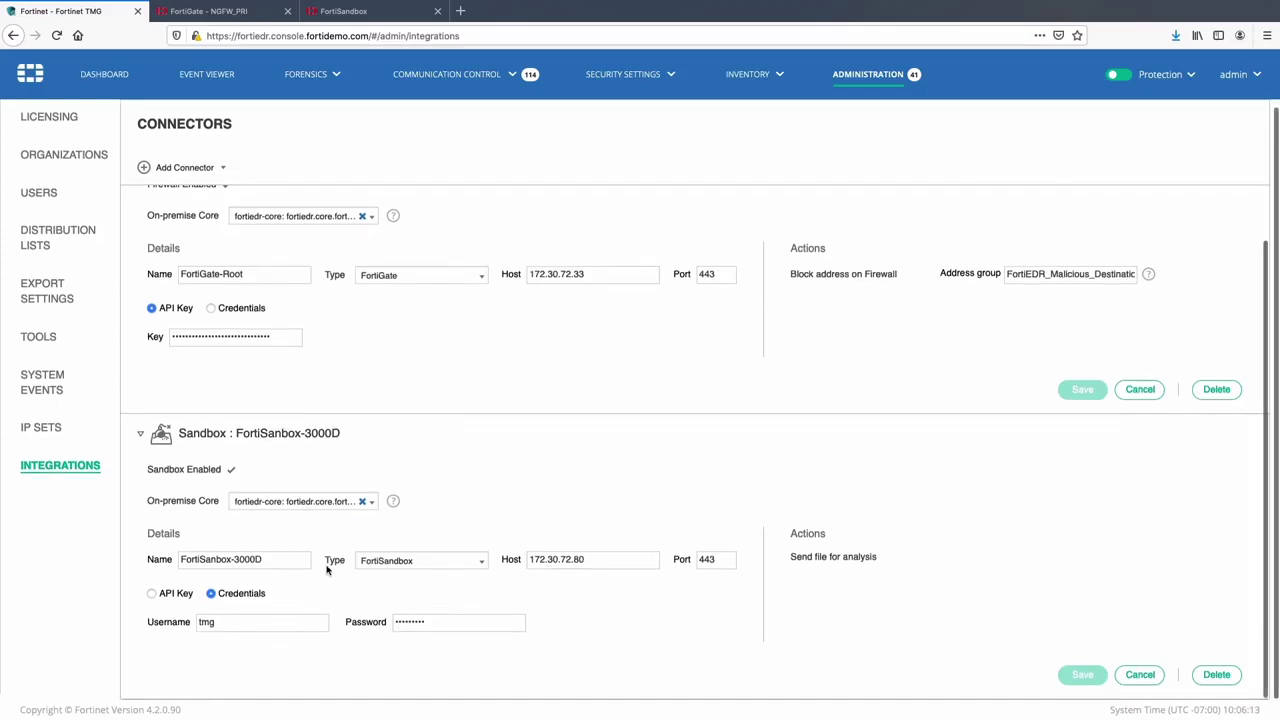
# Review the Execution Prevention rules in the security policies and open the playbooks.
pyautogui.moveTo(620, 78)
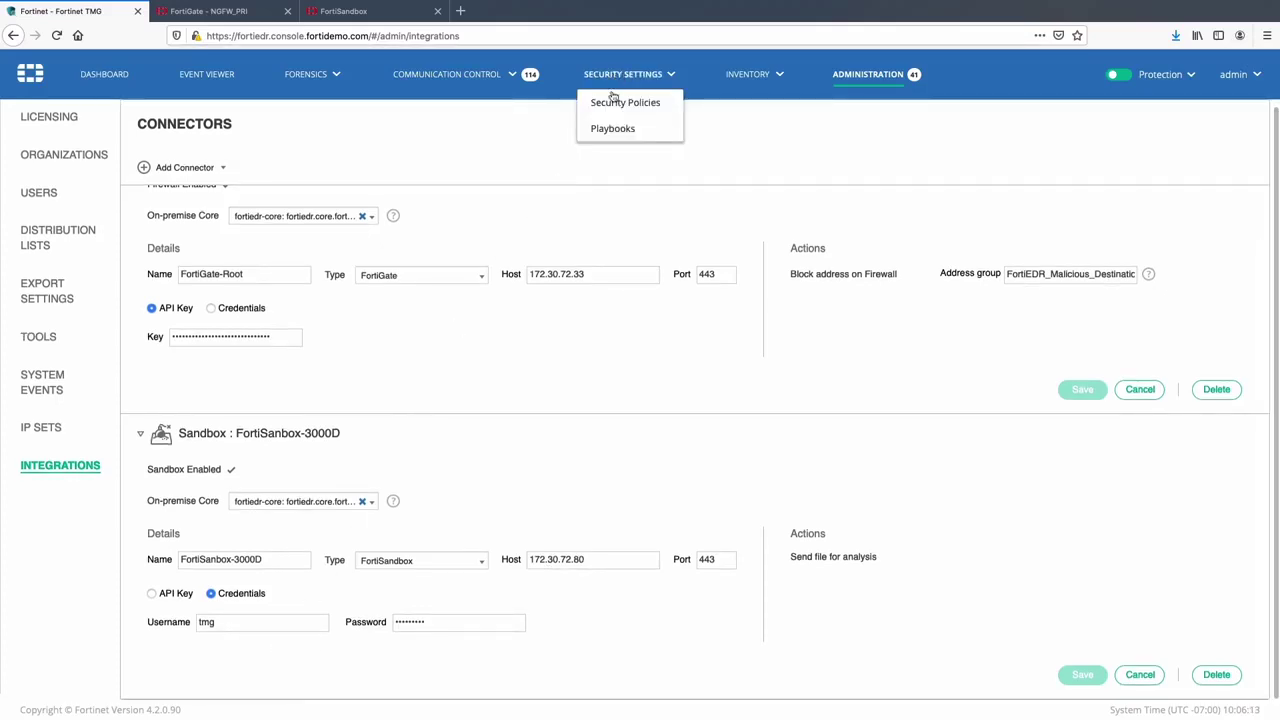
pyautogui.click(613, 104)
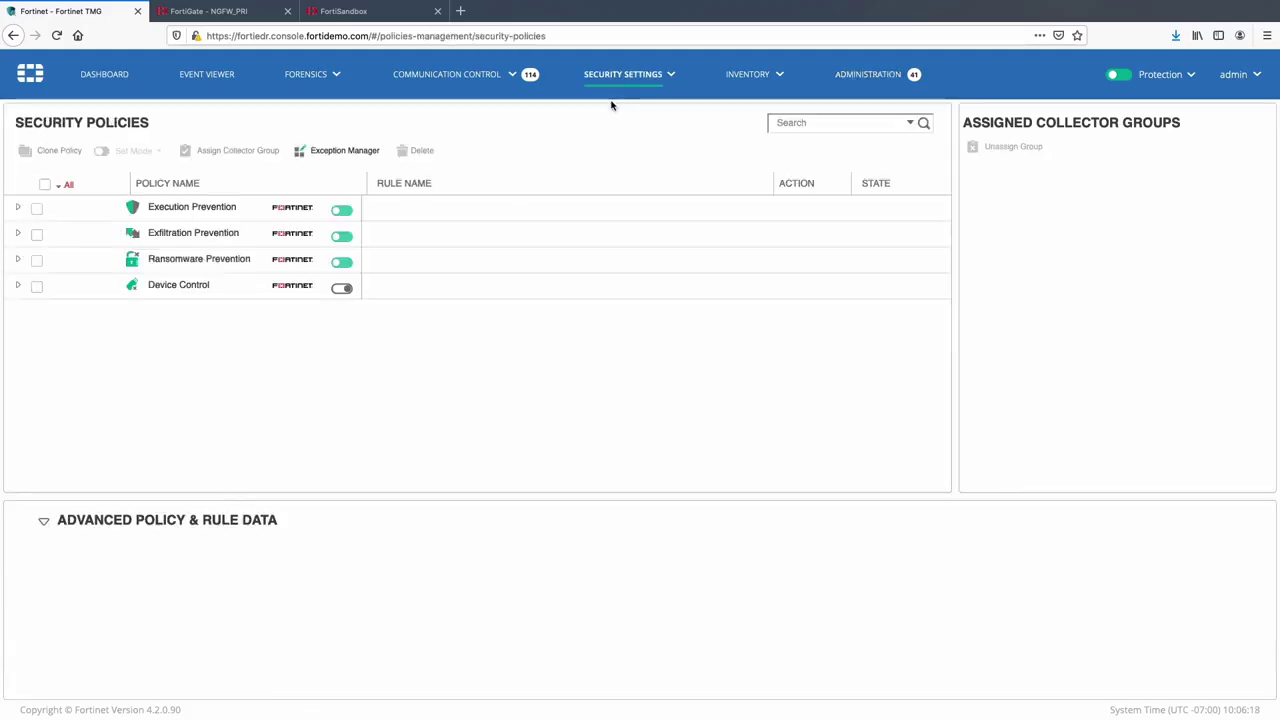
pyautogui.click(19, 208)
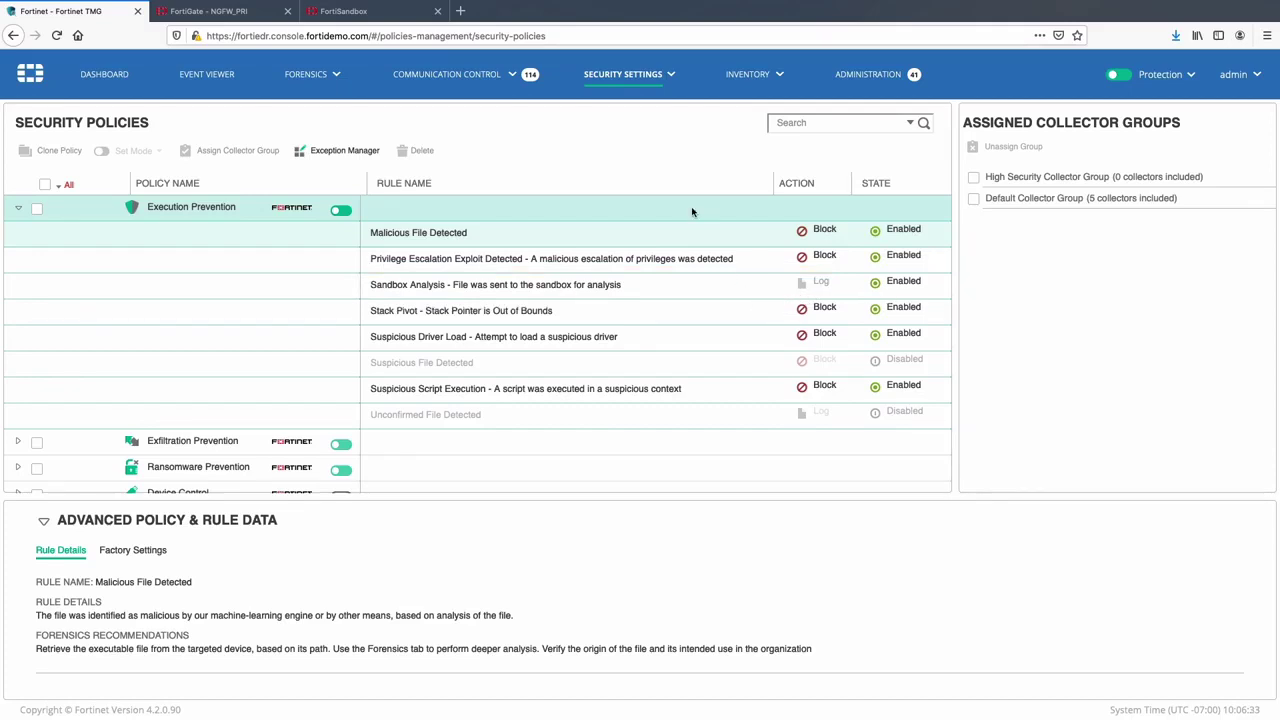
pyautogui.moveTo(662, 86)
pyautogui.click(611, 131)
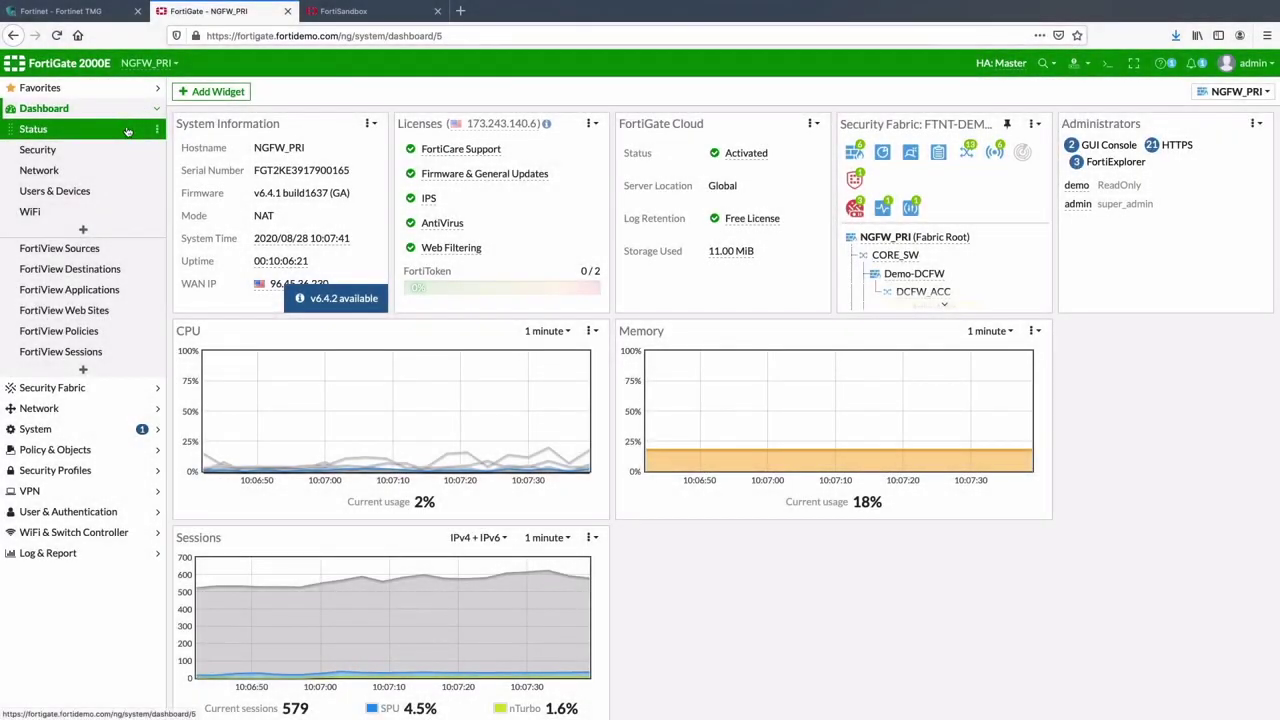
# In FortiGate, examine the FortiEDR_Malicious_Destinations address group and the Block Malicious by FortiEDR firewall policy that uses it.
pyautogui.click(73, 451)
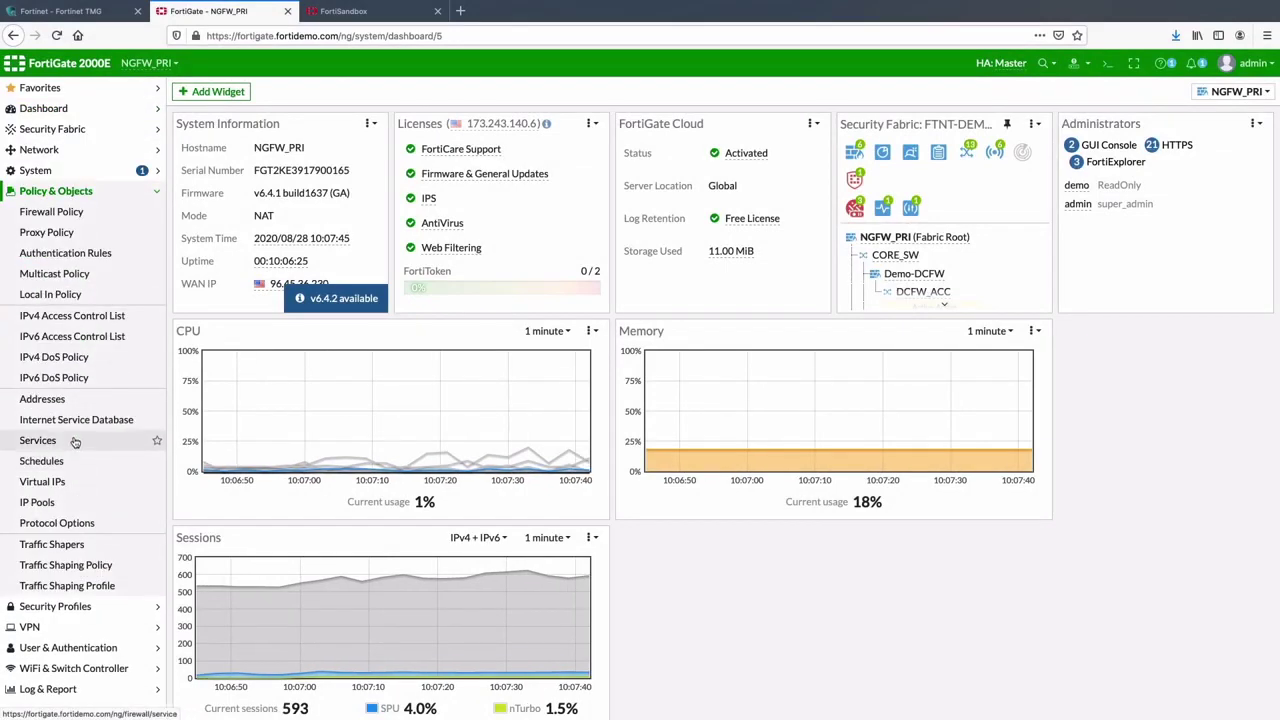
pyautogui.click(74, 406)
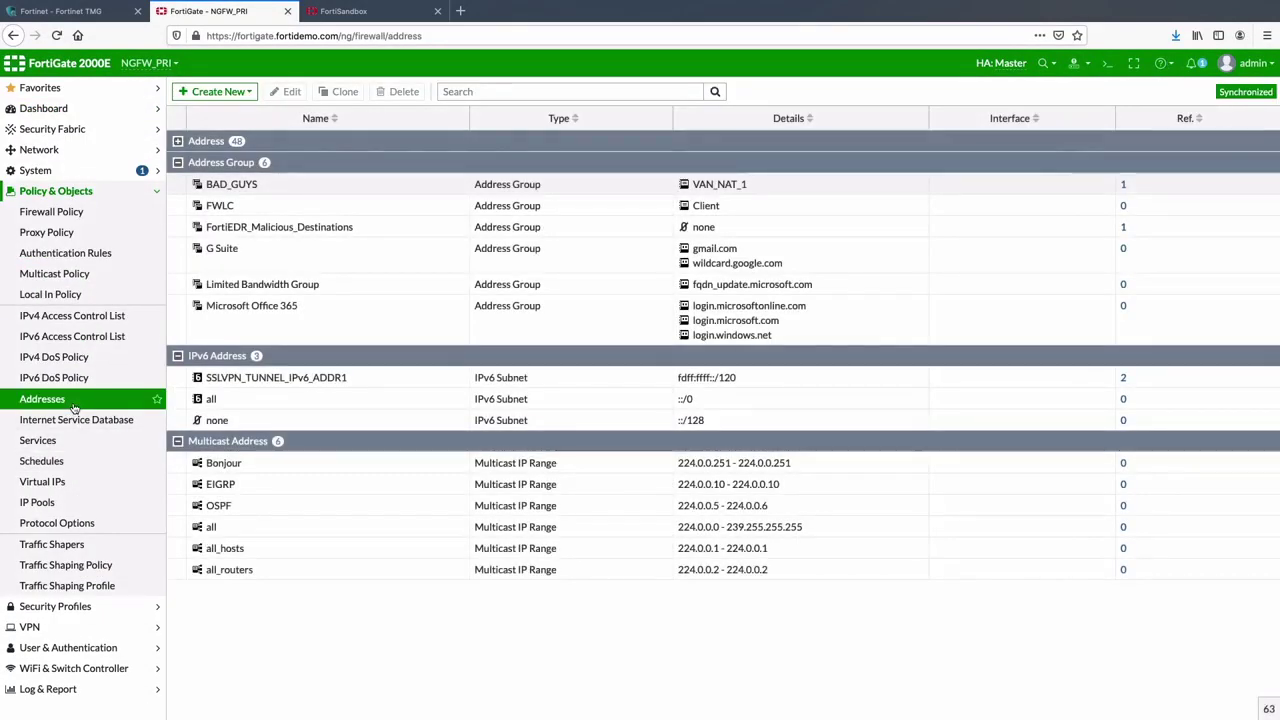
pyautogui.moveTo(270, 234)
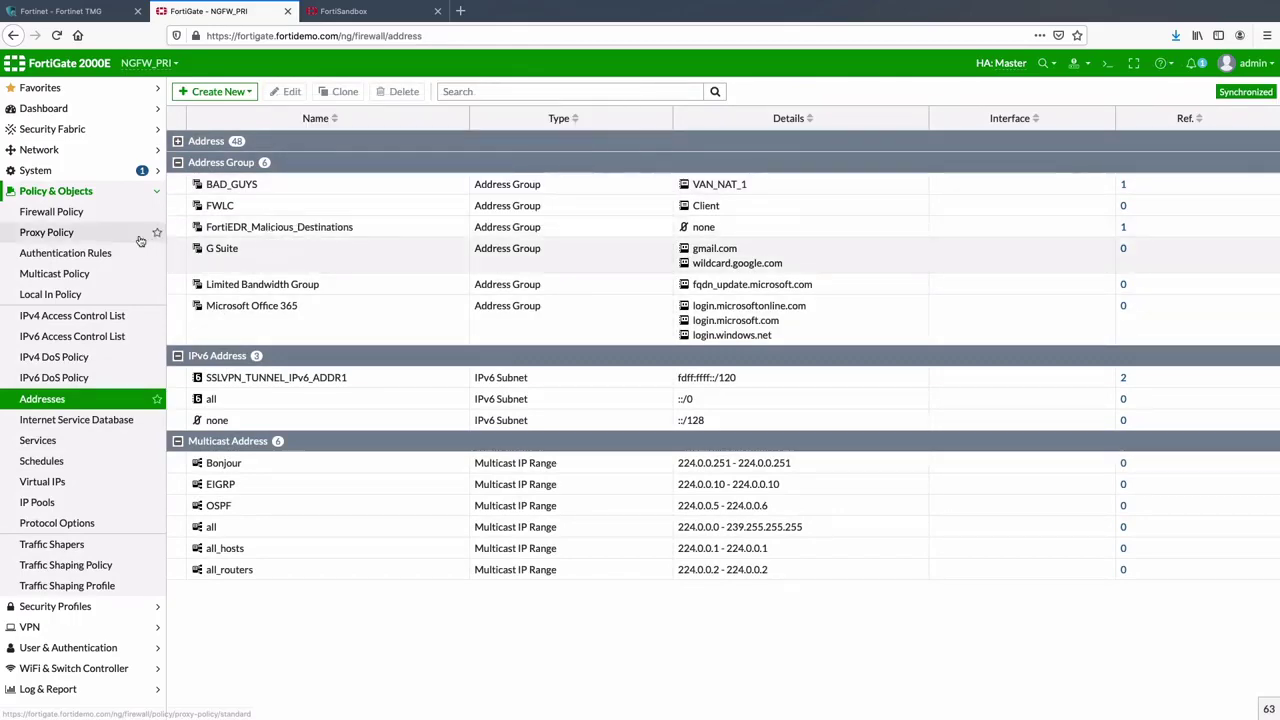
pyautogui.click(60, 212)
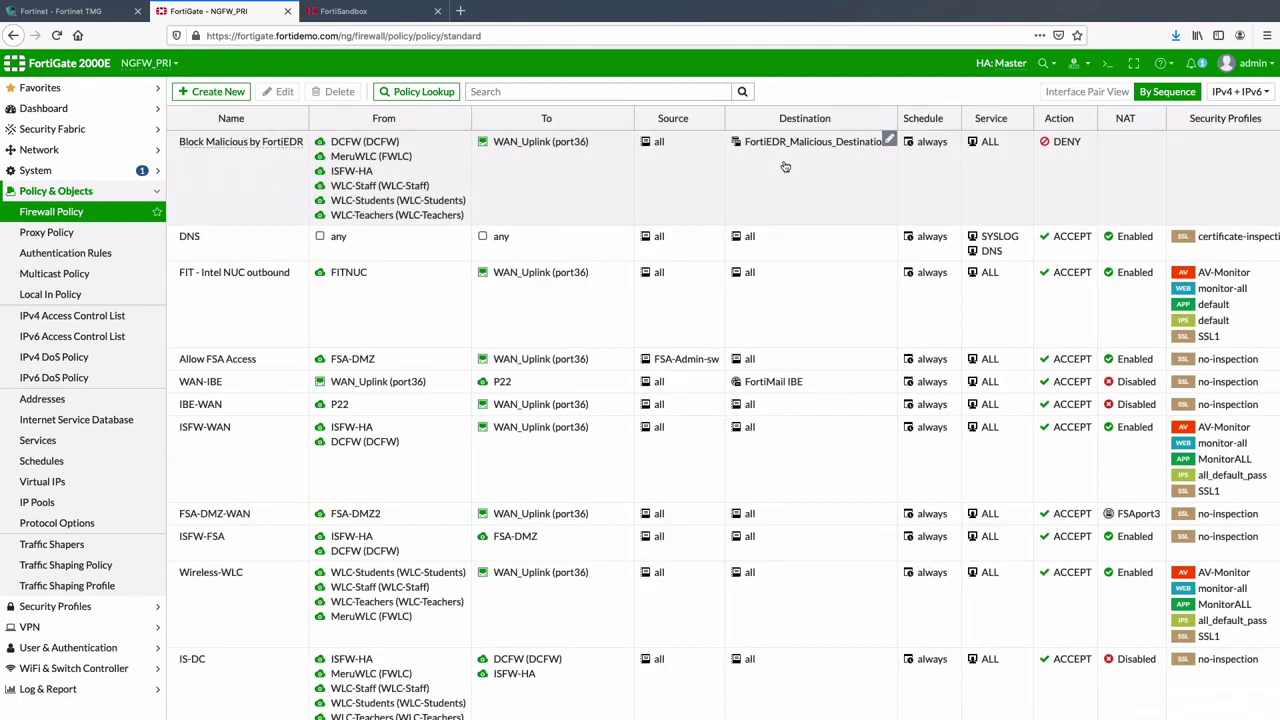
pyautogui.moveTo(801, 146)
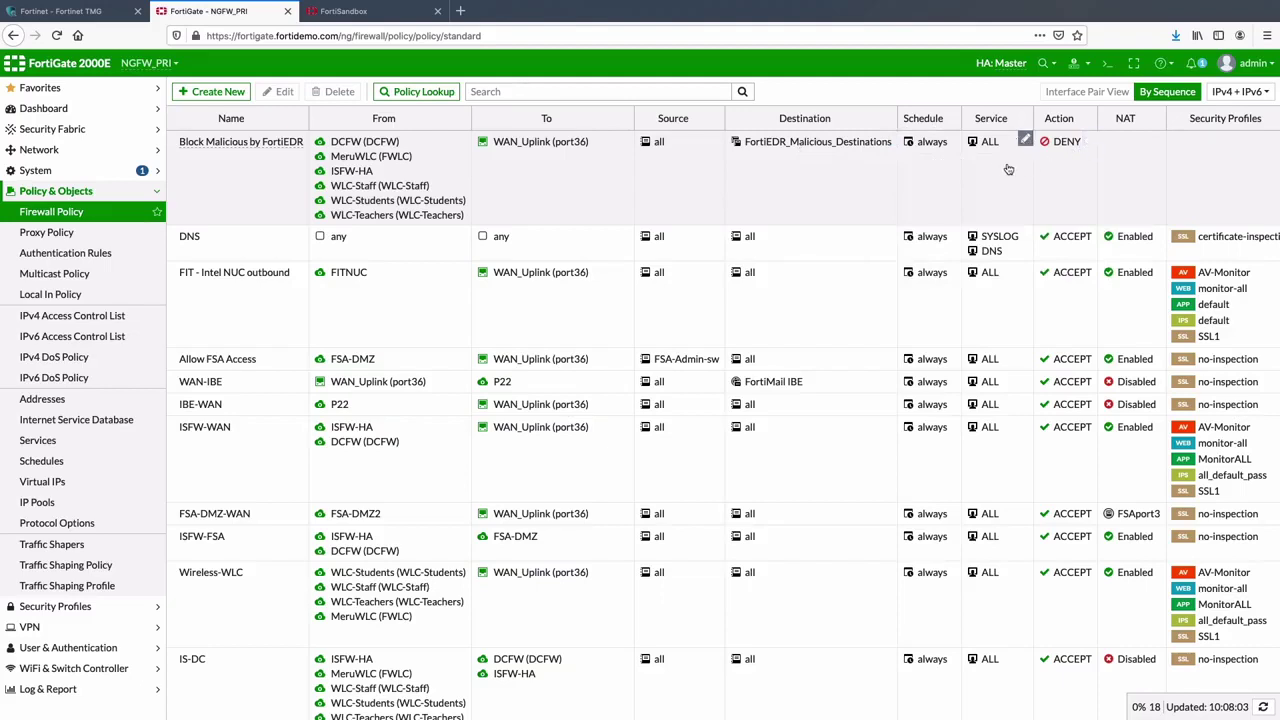
# Switch to FortiSandbox and view the on-demand file submissions.
pyautogui.click(396, 18)
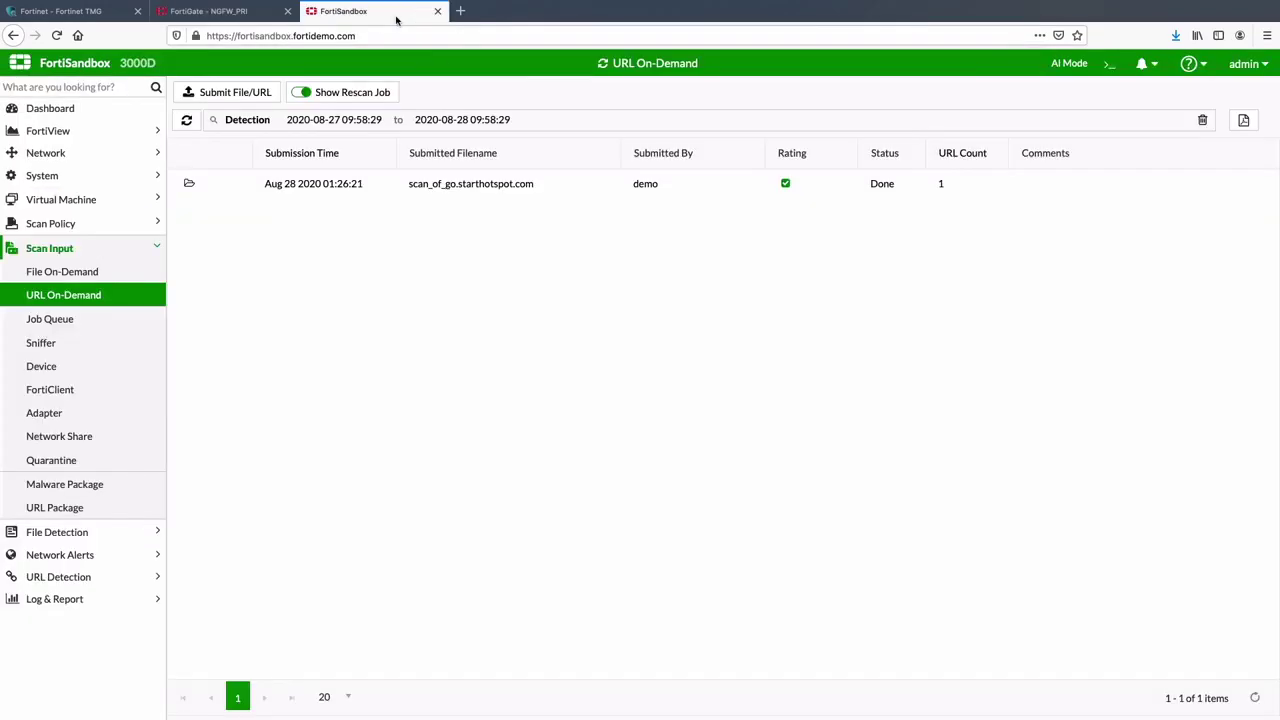
pyautogui.click(102, 276)
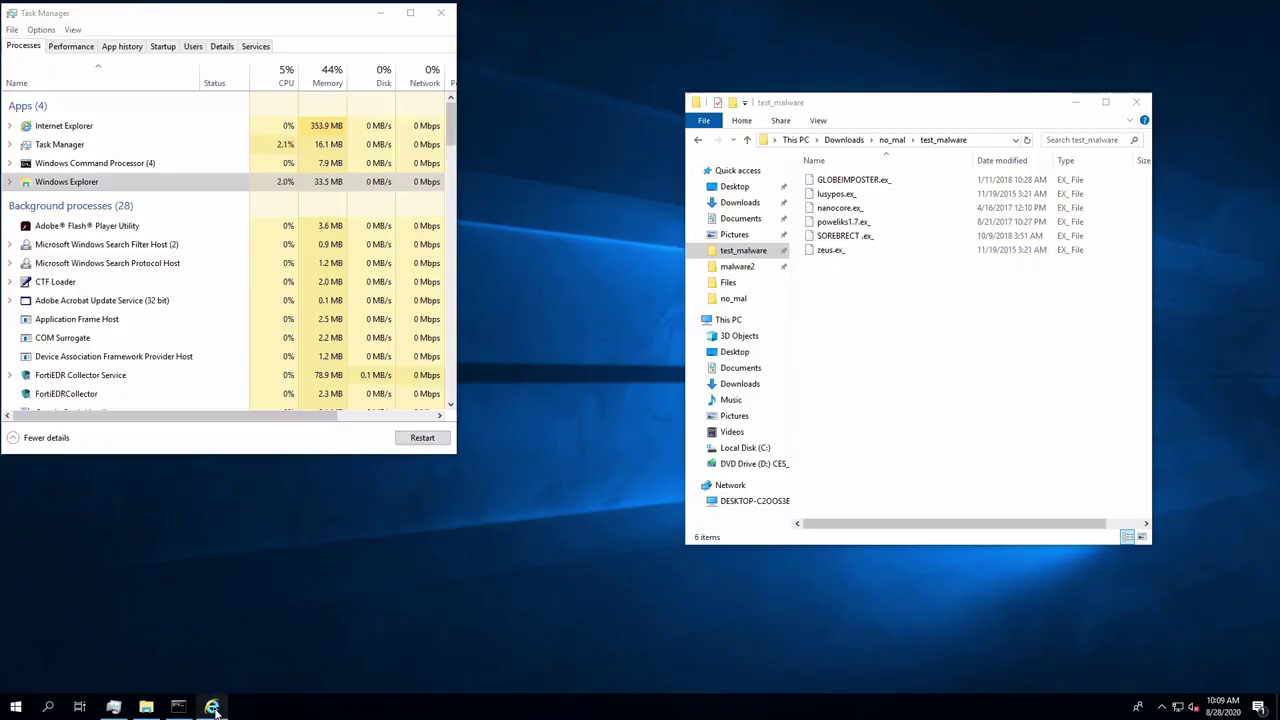
pyautogui.click(212, 706)
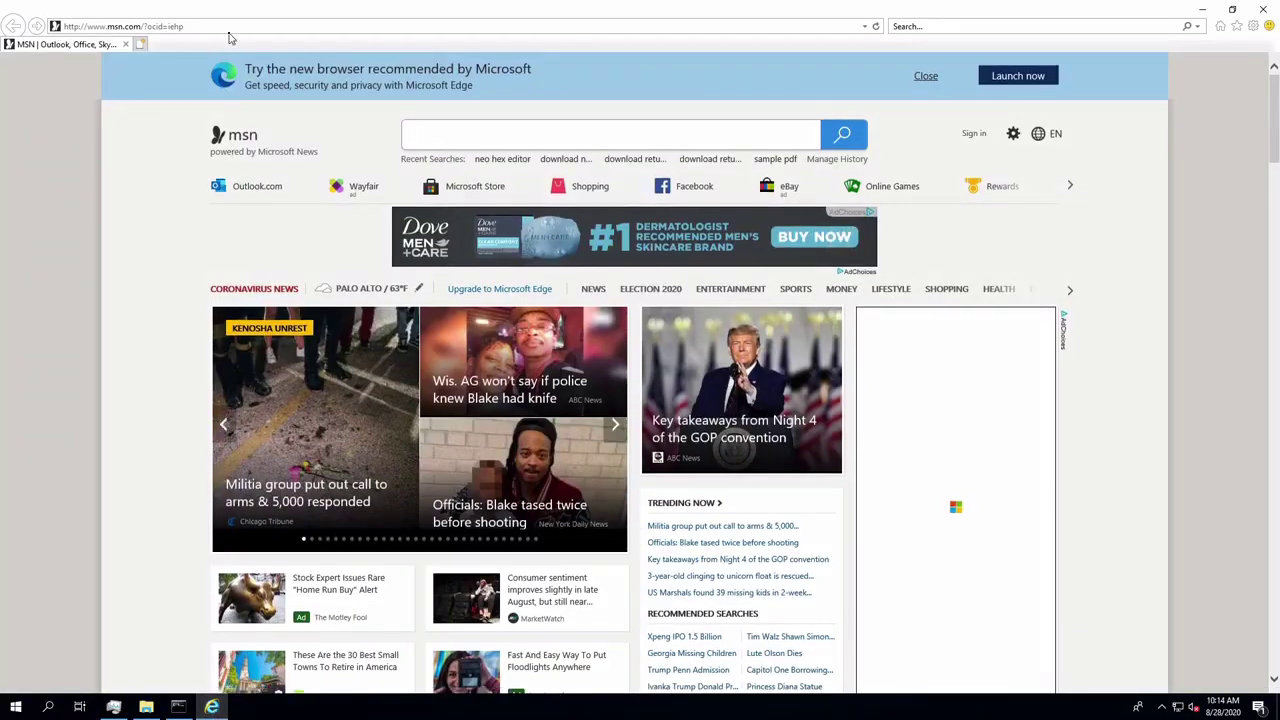
pyautogui.click(200, 27)
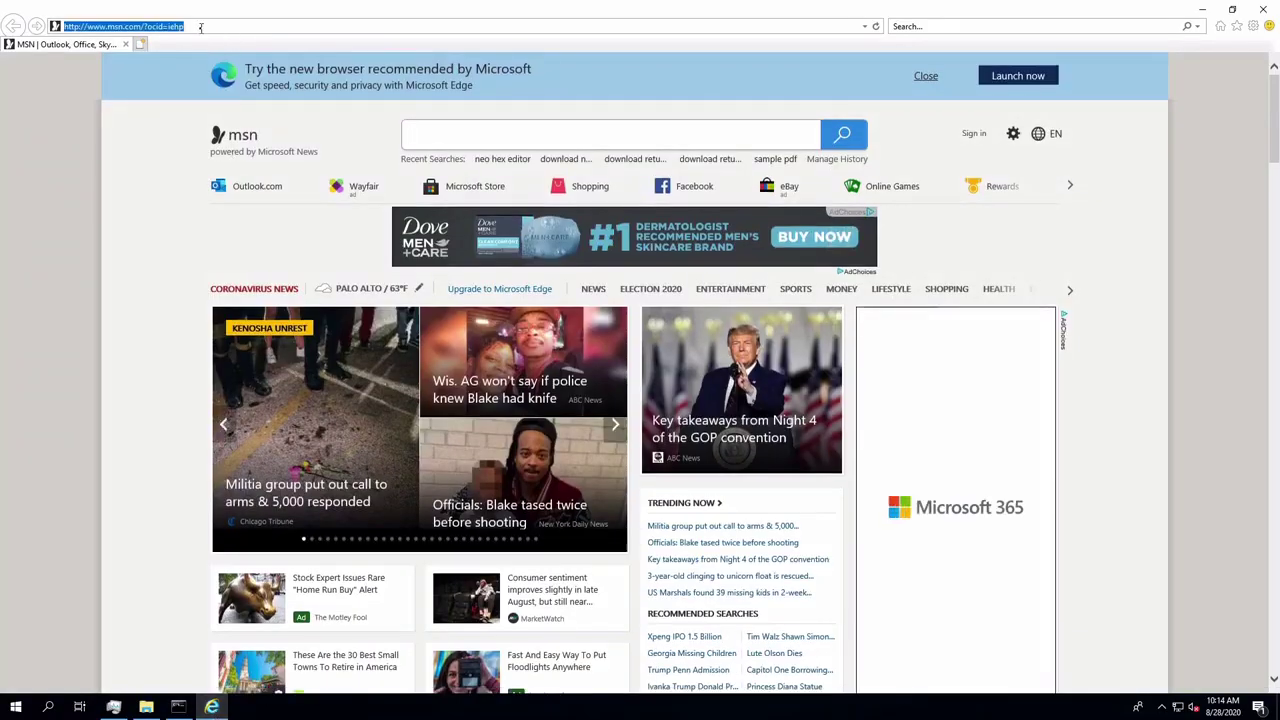
pyautogui.write('http://r')
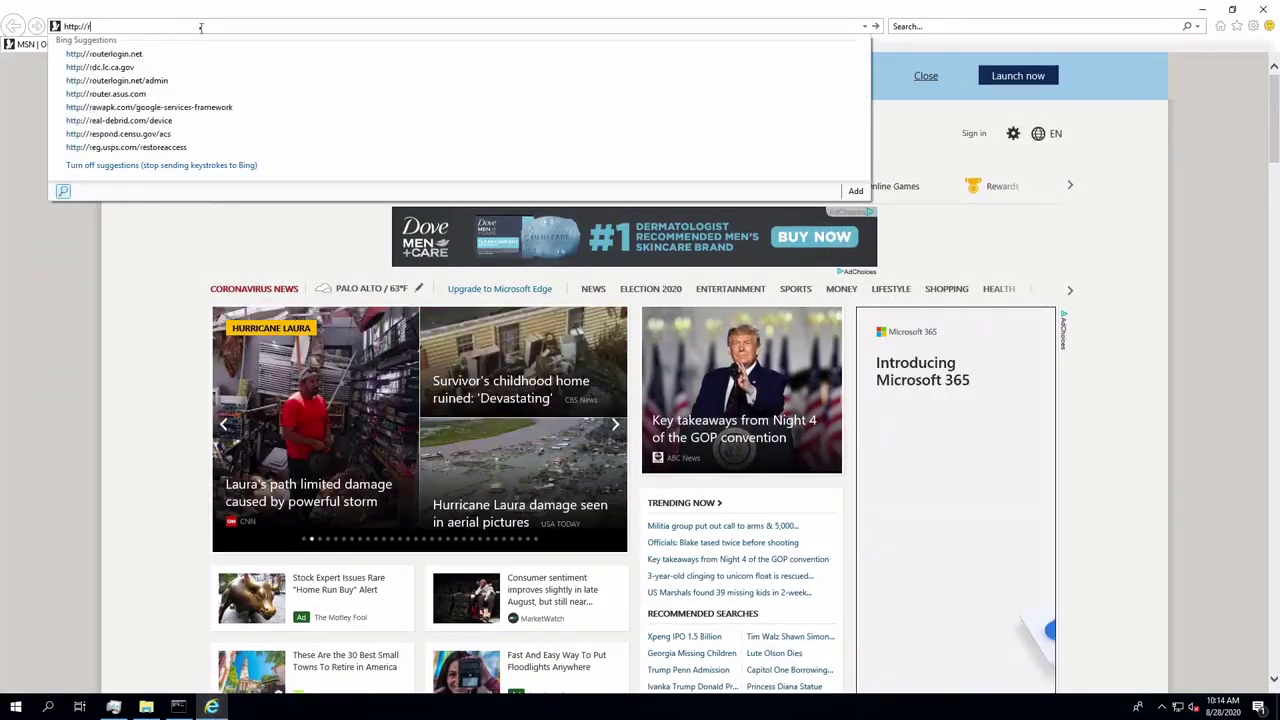
pyautogui.write('b3.ftnt.io/')
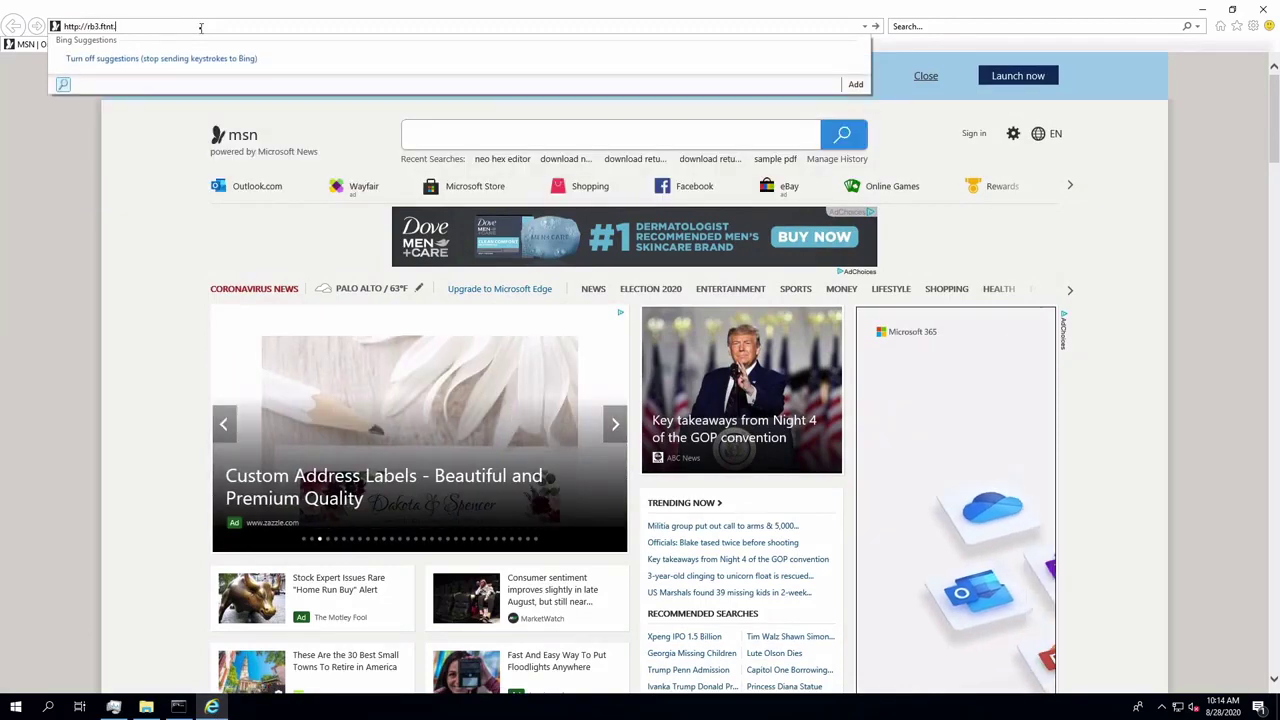
pyautogui.write('downlo')
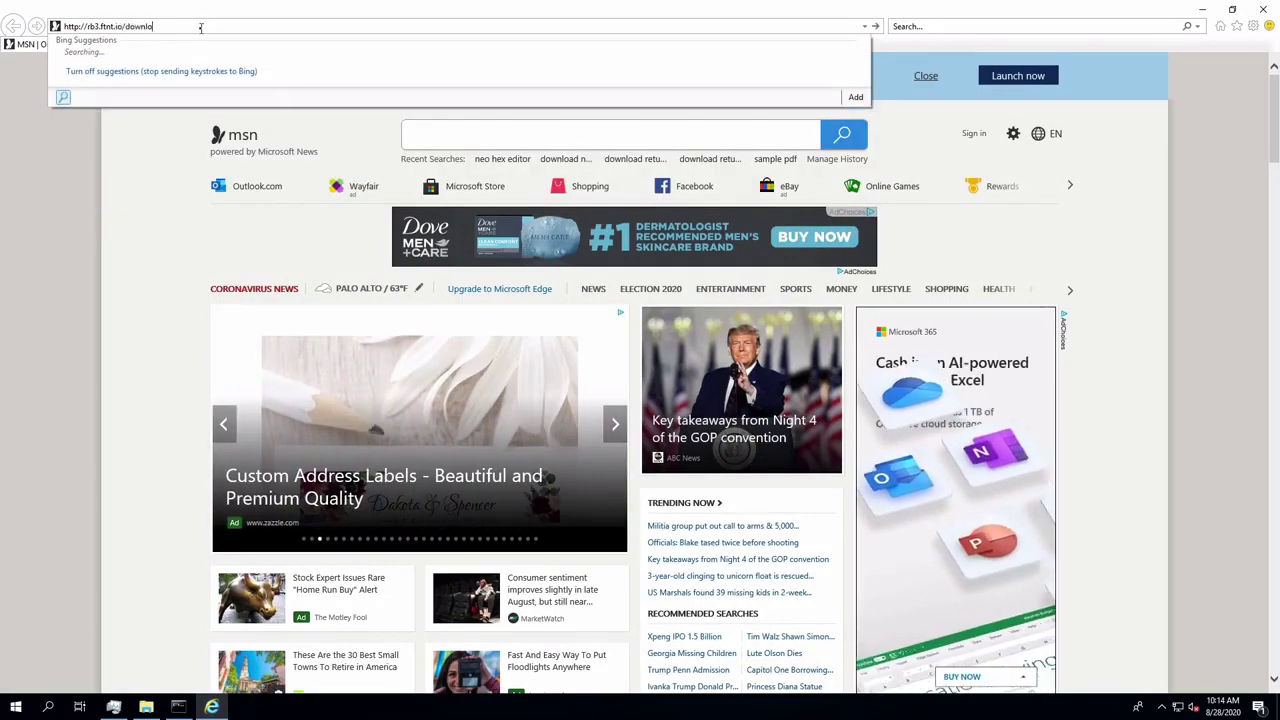
pyautogui.write('ader/dhgfvhfwbewifgeorubeobc')
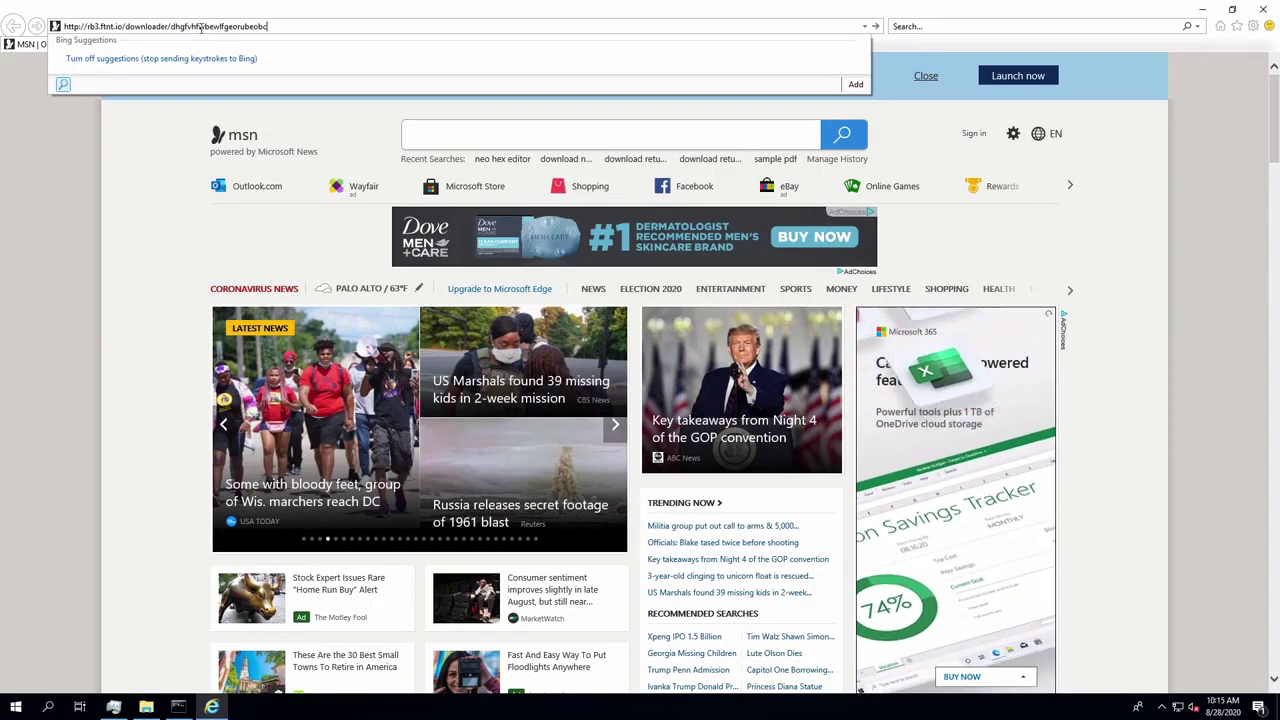
pyautogui.press('Return')
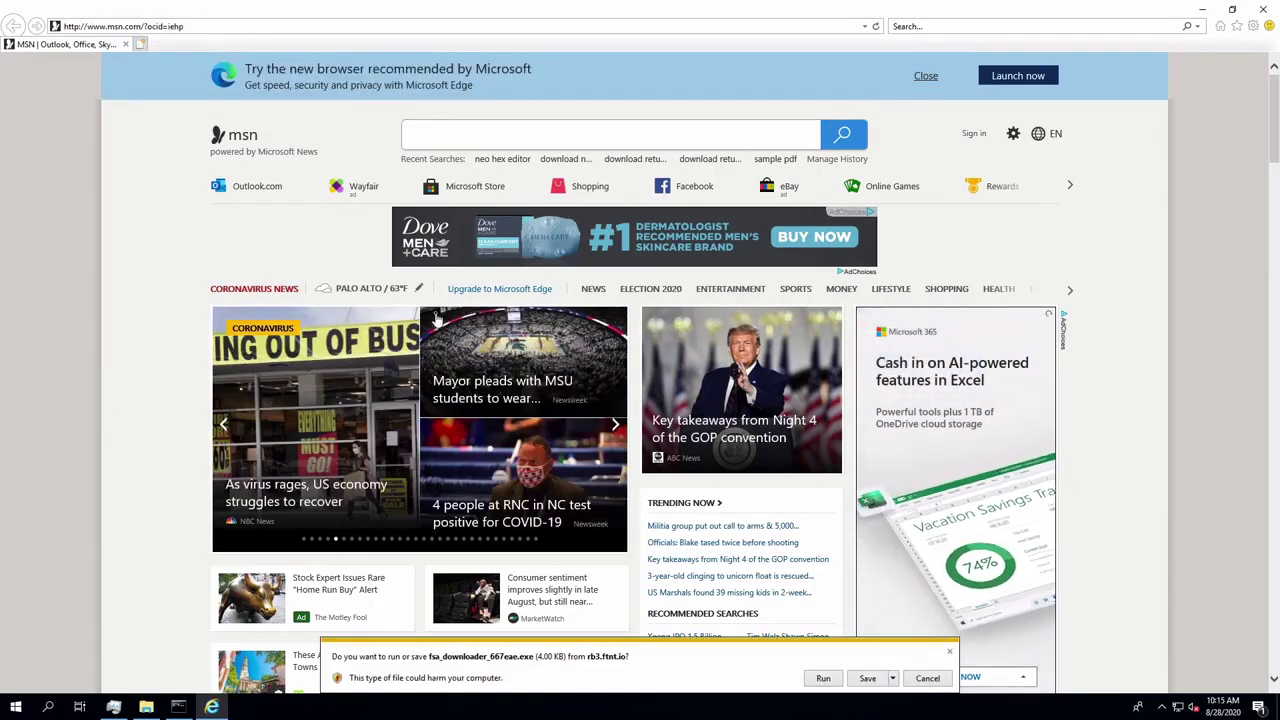
pyautogui.click(860, 682)
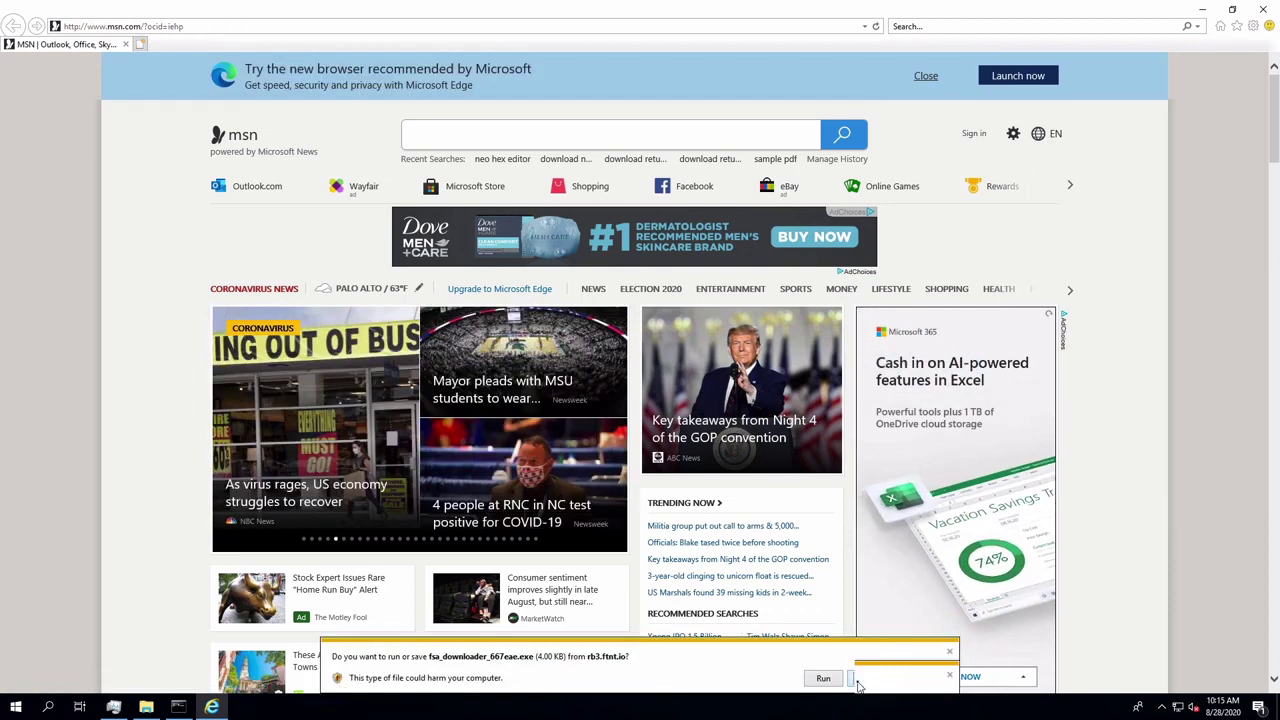
pyautogui.click(838, 682)
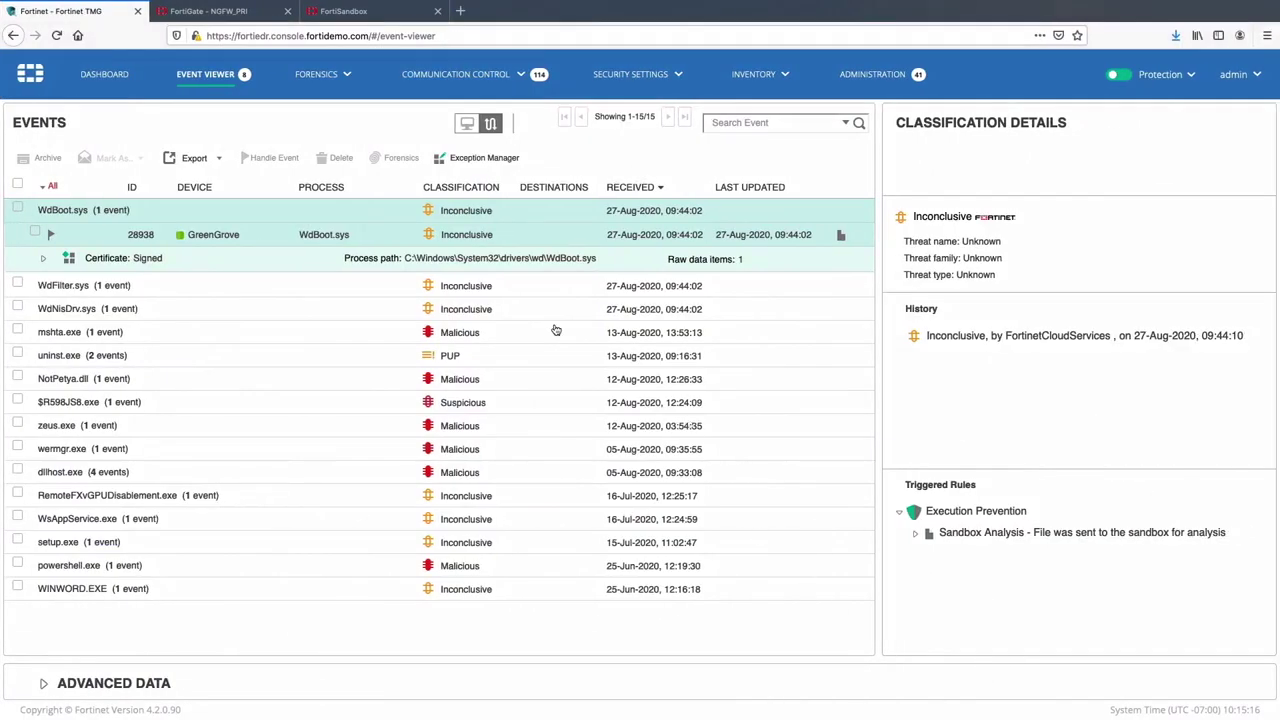
# Refresh the FortiEDR event list and read the Sandbox Analysis rule details for the inconclusive fsa_downloader_667eae.exe event.
pyautogui.click(242, 77)
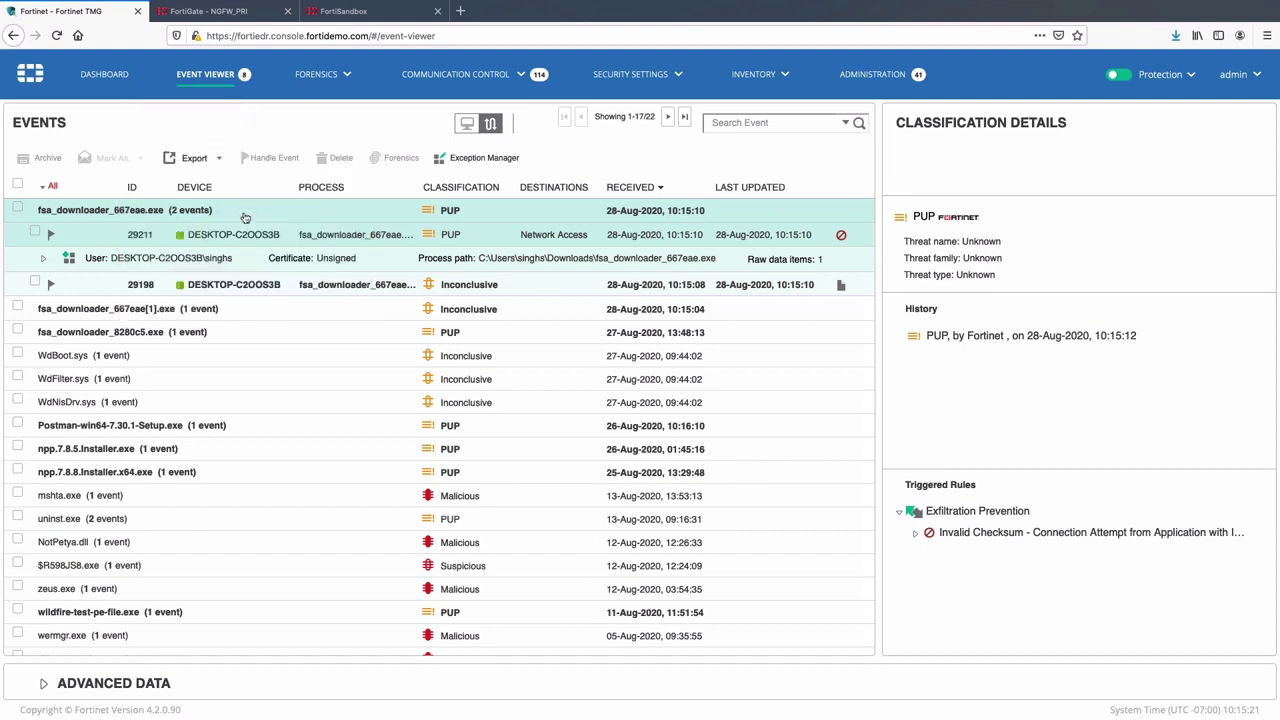
pyautogui.click(342, 285)
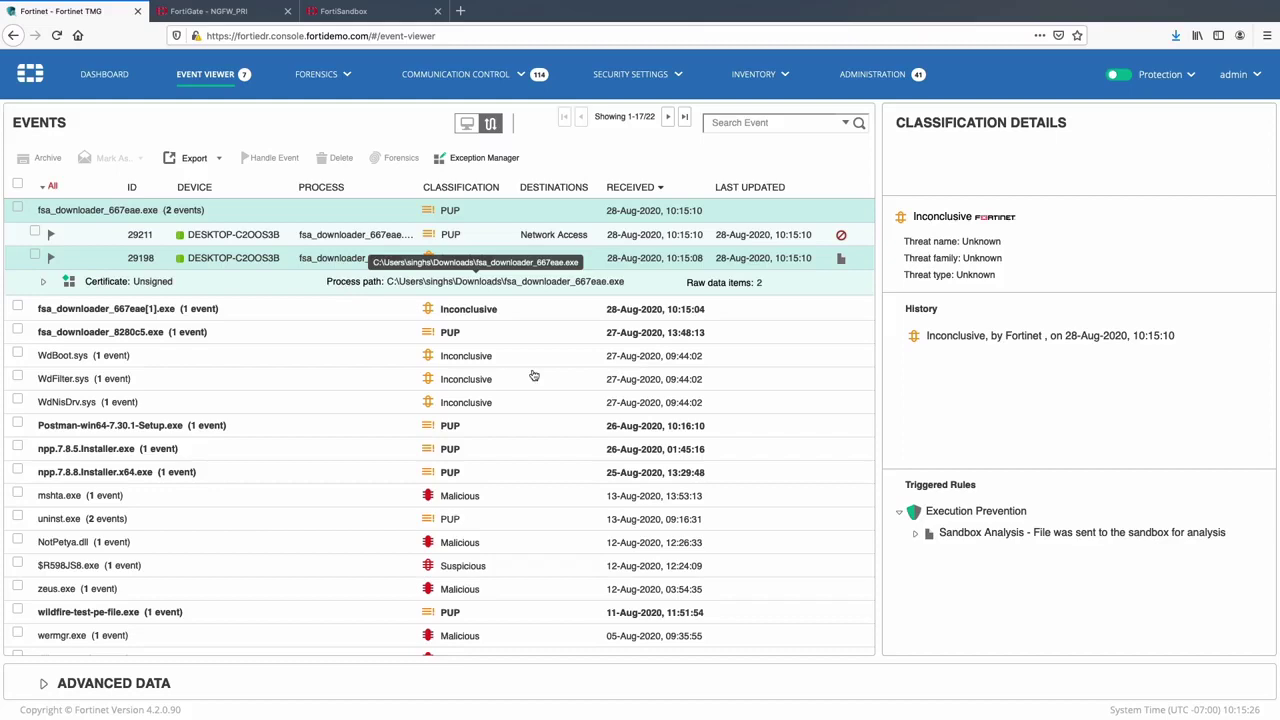
pyautogui.click(918, 540)
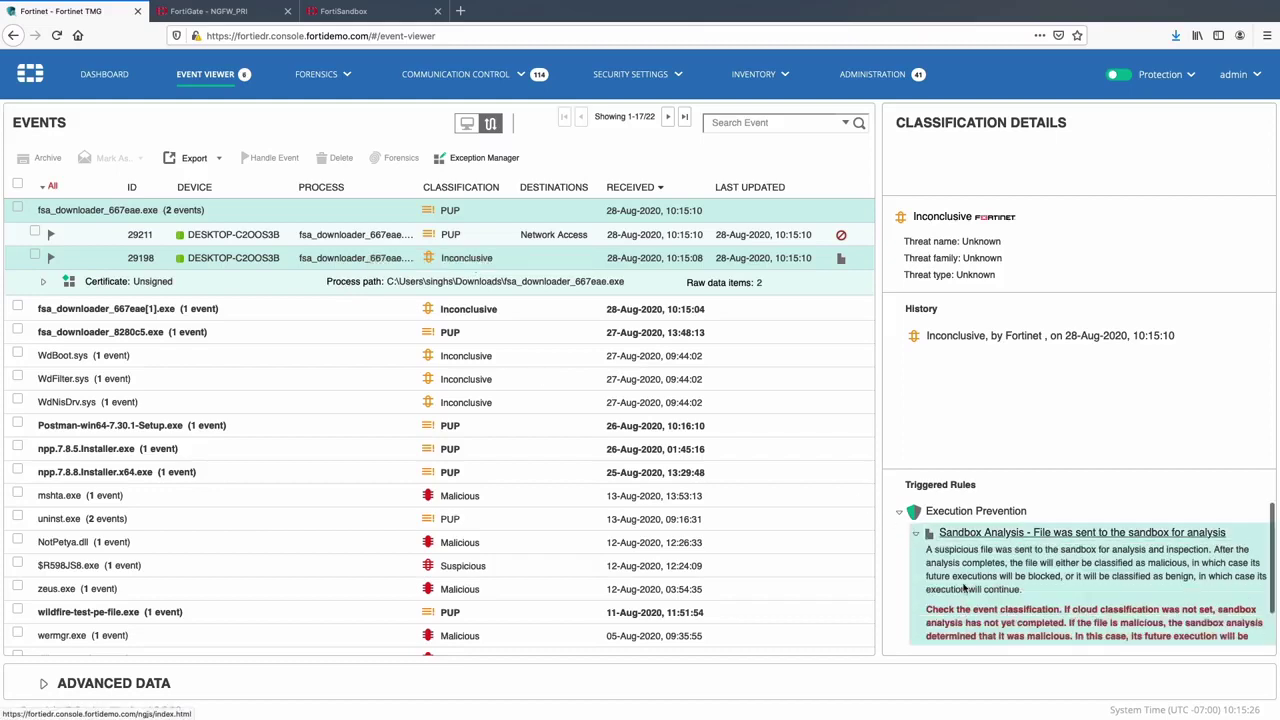
pyautogui.scroll(-2, 963, 588)
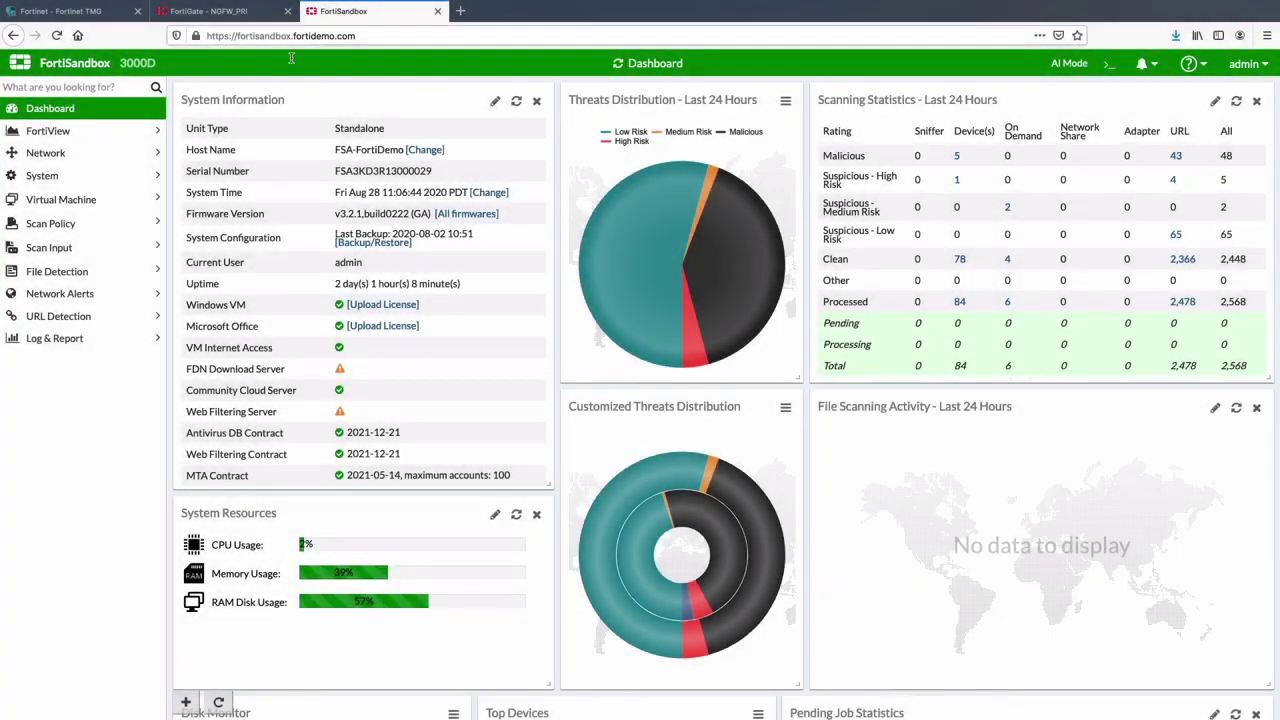
# In FortiSandbox, go from the dashboard to the on-demand file scan jobs.
pyautogui.click(92, 249)
pyautogui.click(82, 273)
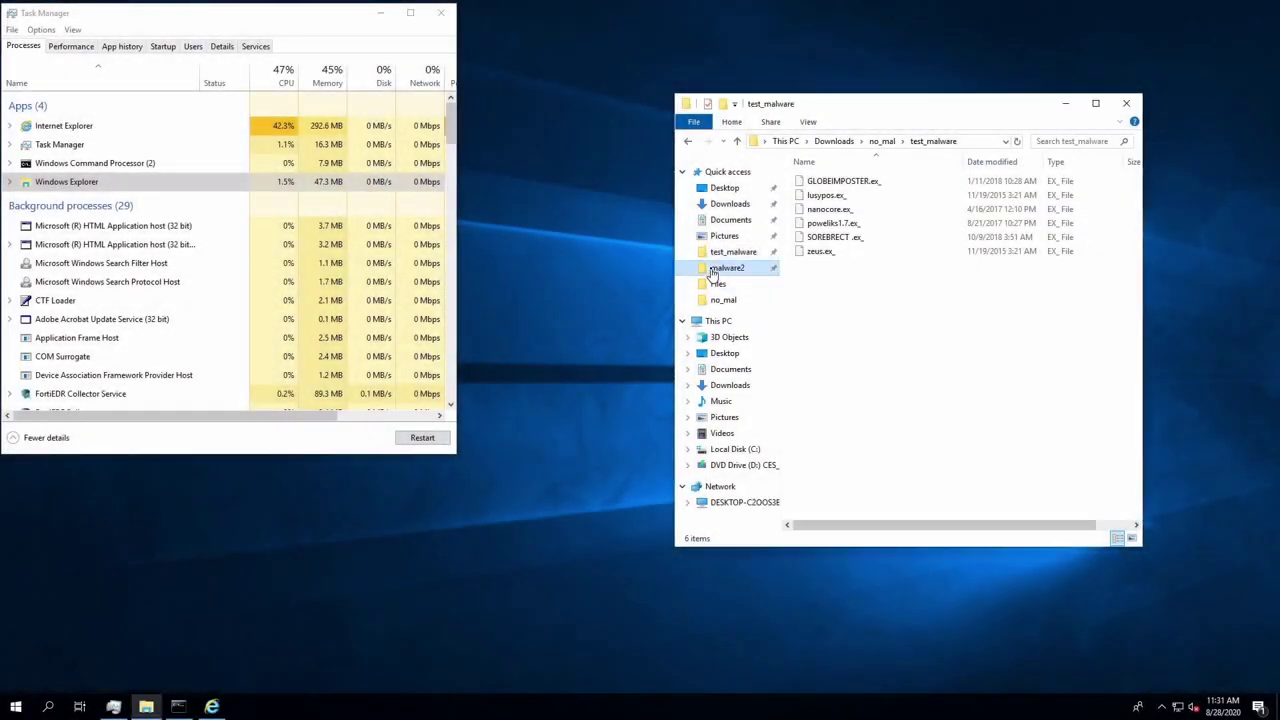
# In the malware2 folder, rename Eqnedt32_gen_doc.vir to Eqnedt32_gen_doc, removing the .vir extension.
pyautogui.click(720, 268)
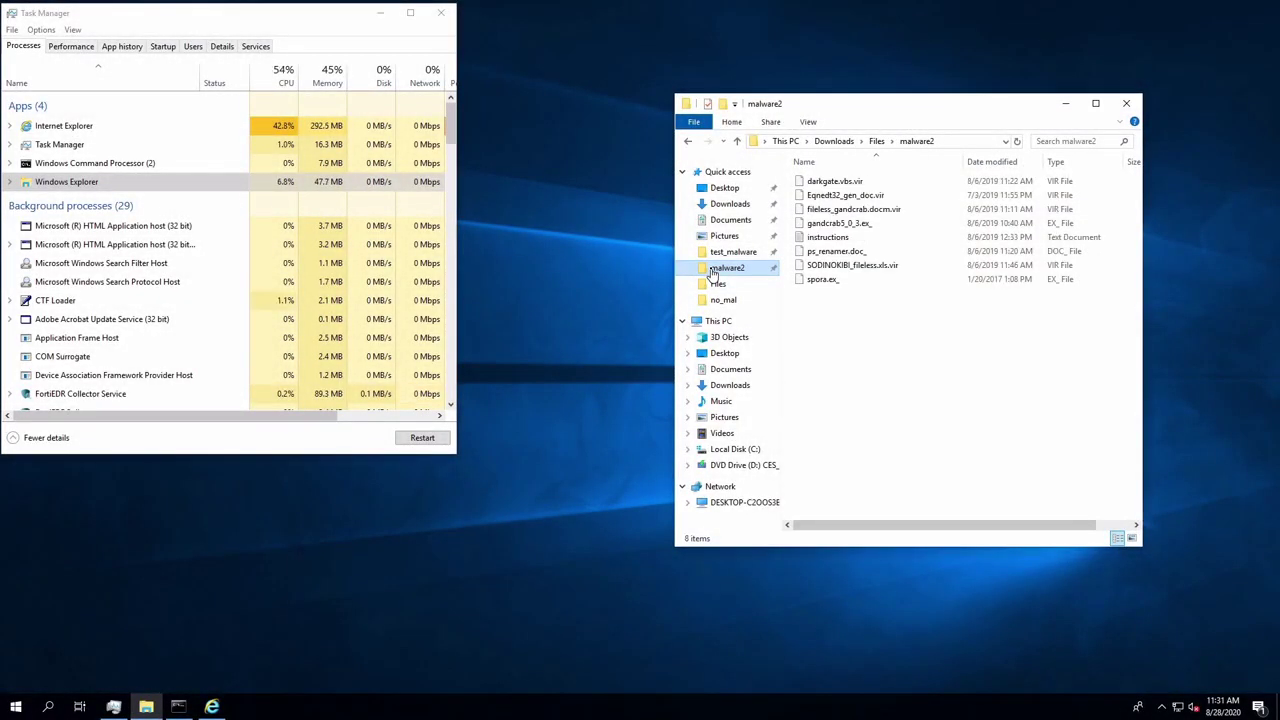
pyautogui.click(840, 196)
pyautogui.rightClick(840, 196)
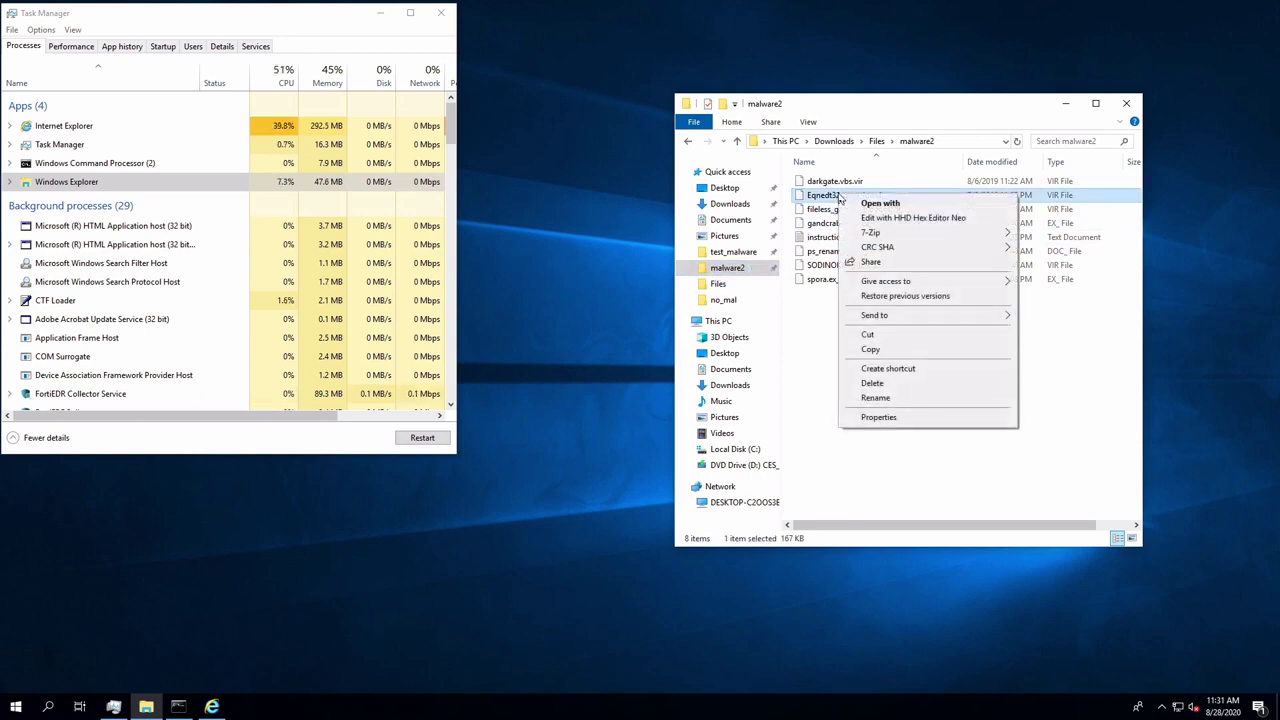
pyautogui.click(885, 398)
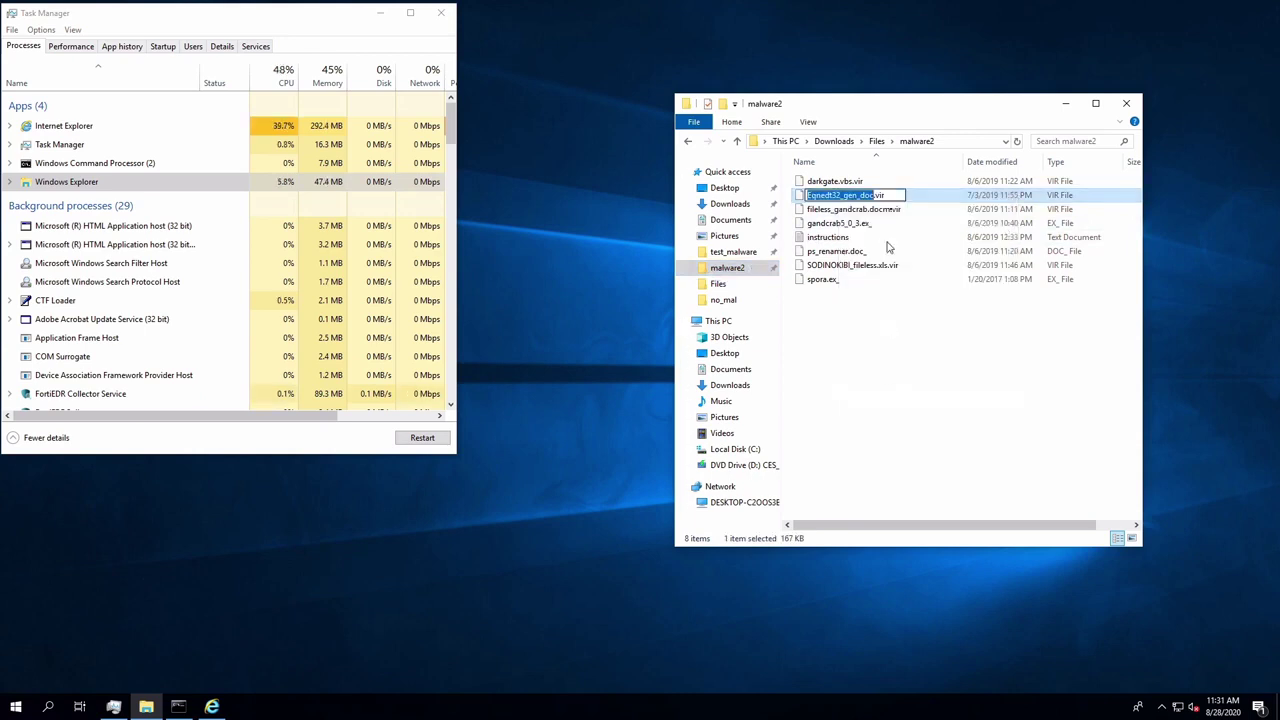
pyautogui.click(889, 195)
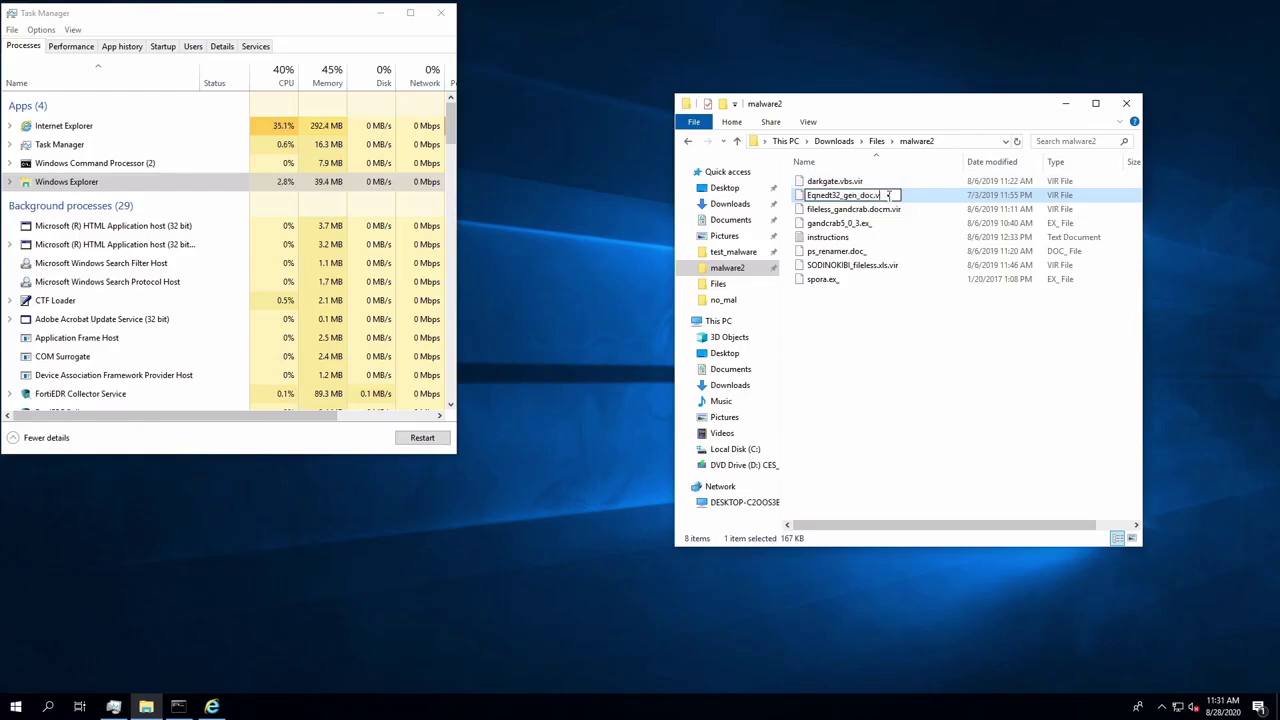
pyautogui.press('BackSpace')
pyautogui.press('BackSpace')
pyautogui.press('BackSpace')
pyautogui.press('Return')
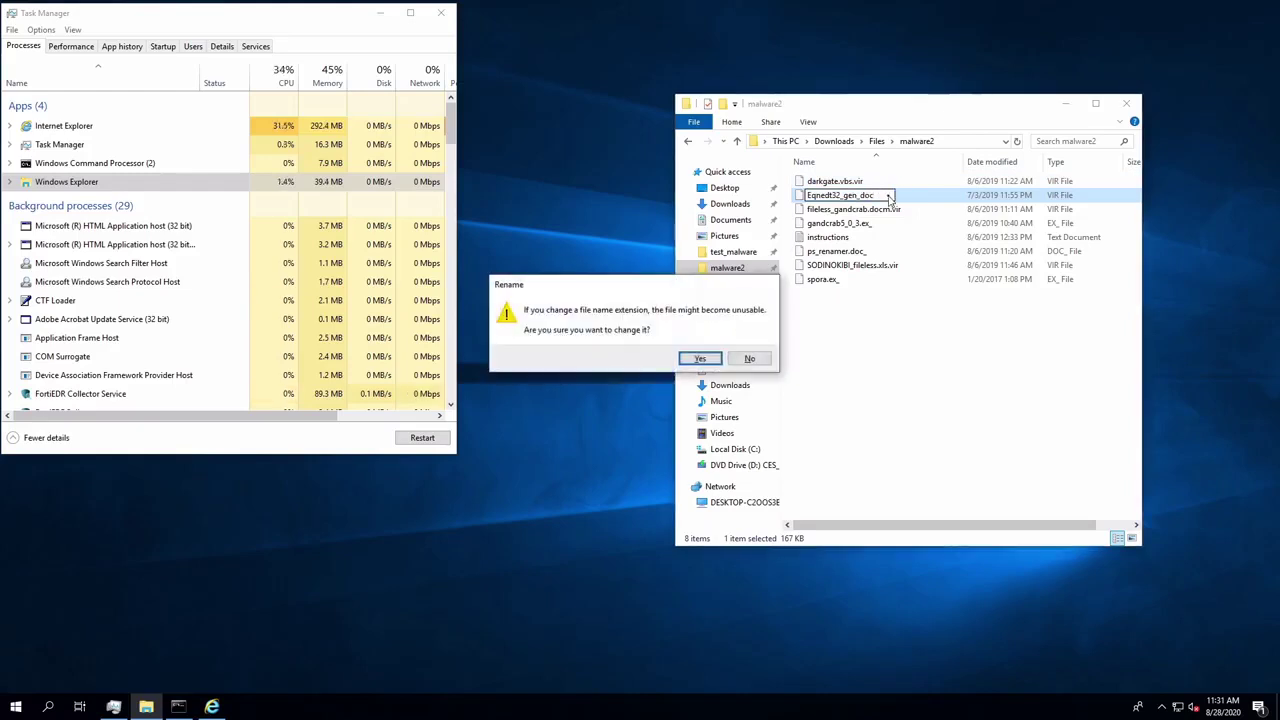
pyautogui.click(706, 358)
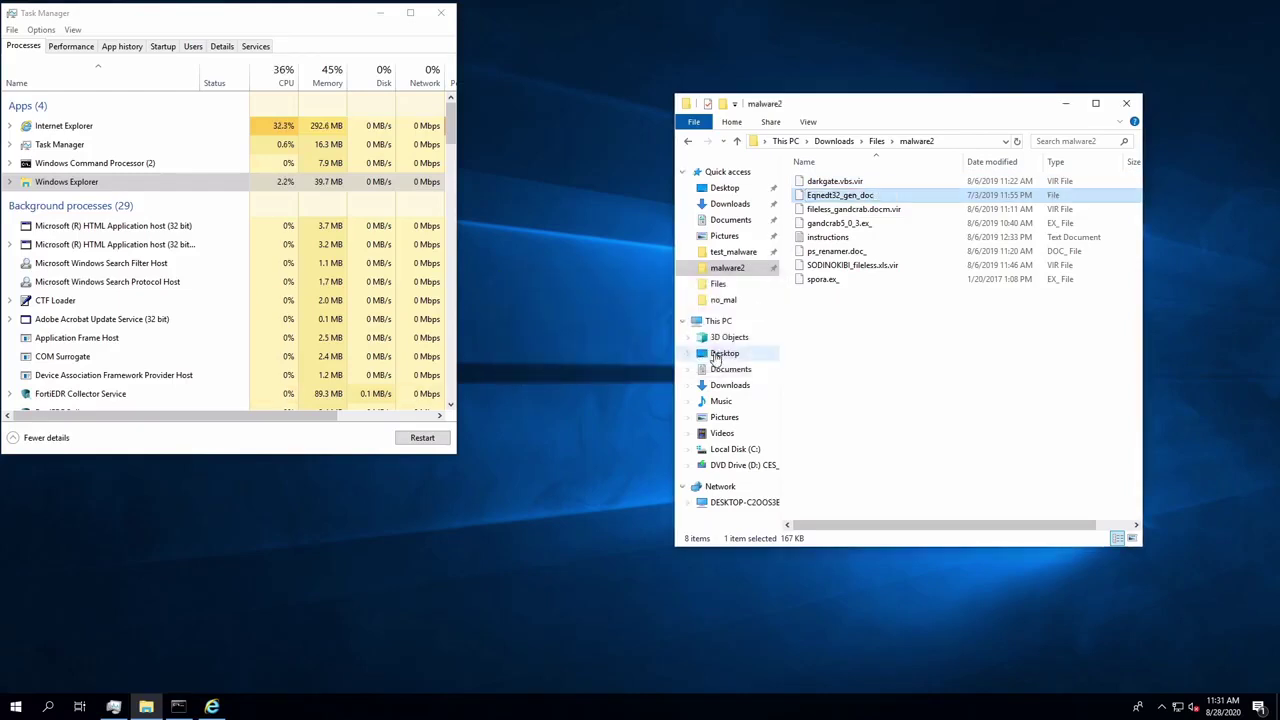
# Open the Eqnedt32_gen_doc file with Word 2016.
pyautogui.doubleClick(833, 196)
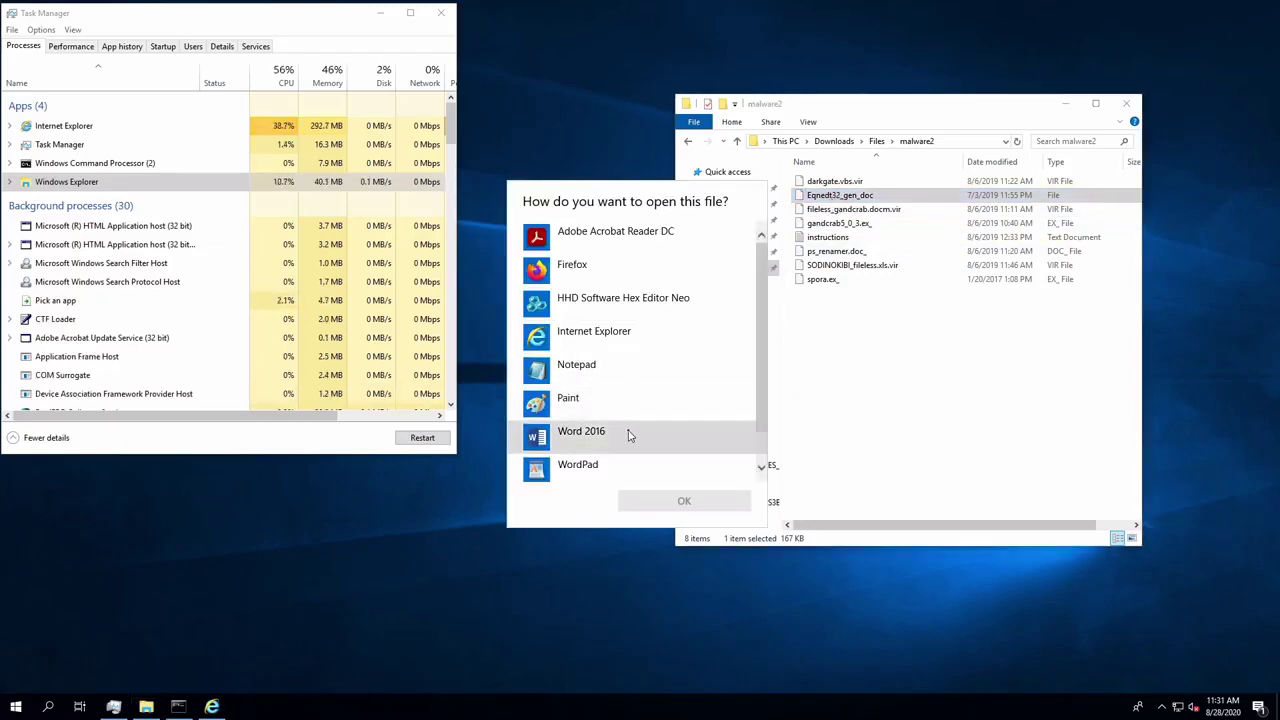
pyautogui.click(630, 435)
pyautogui.doubleClick(628, 429)
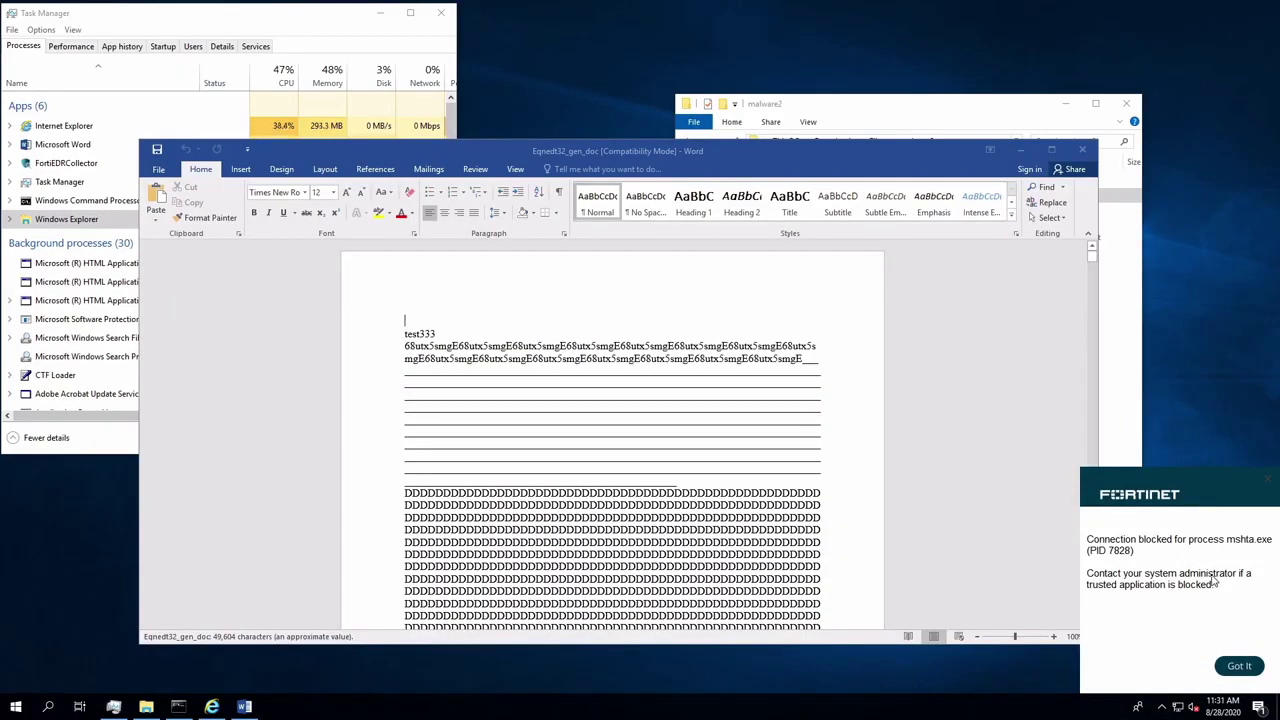
# Switch to the FortiEDR console and examine the classification details and history of the mshta.exe event.
pyautogui.hotkey('ctrl', 'Right')
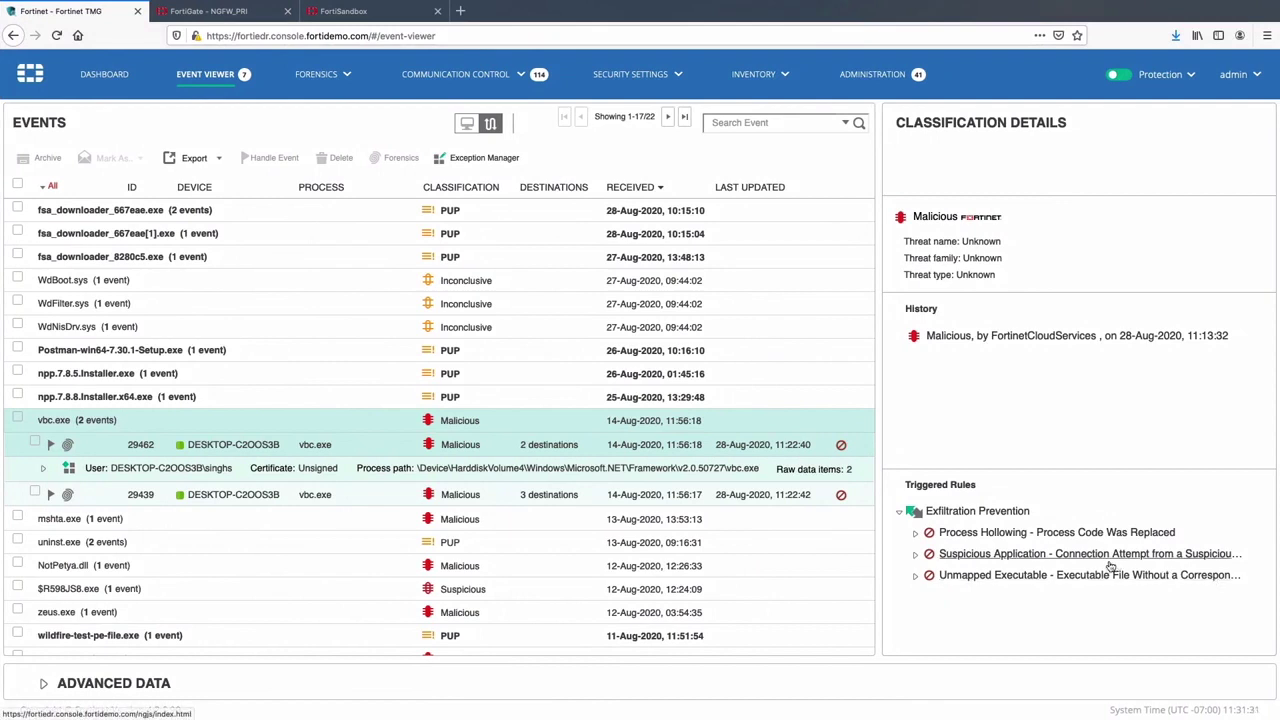
pyautogui.click(108, 522)
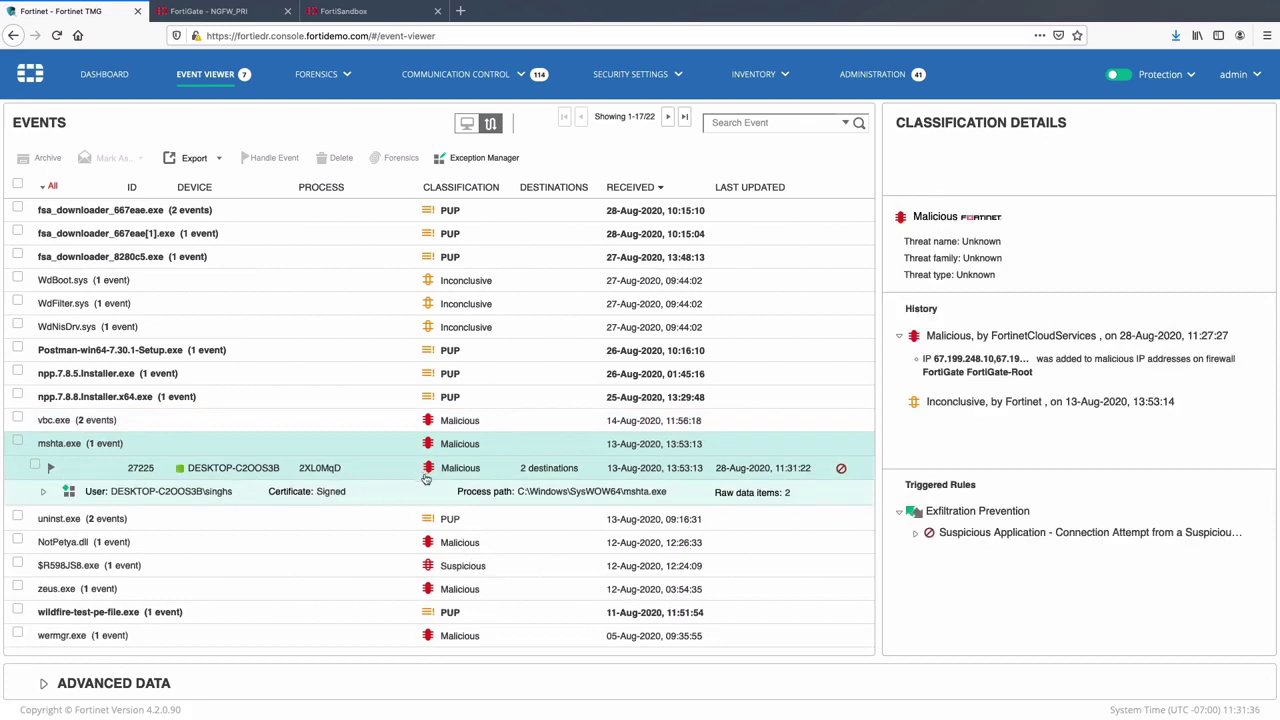
pyautogui.click(428, 472)
# Switch to FortiGate and inspect the FortiEDR_Malicious_Destinations address group in the addresses and as the destination of the Block Malicious by FortiEDR policy.
pyautogui.click(226, 14)
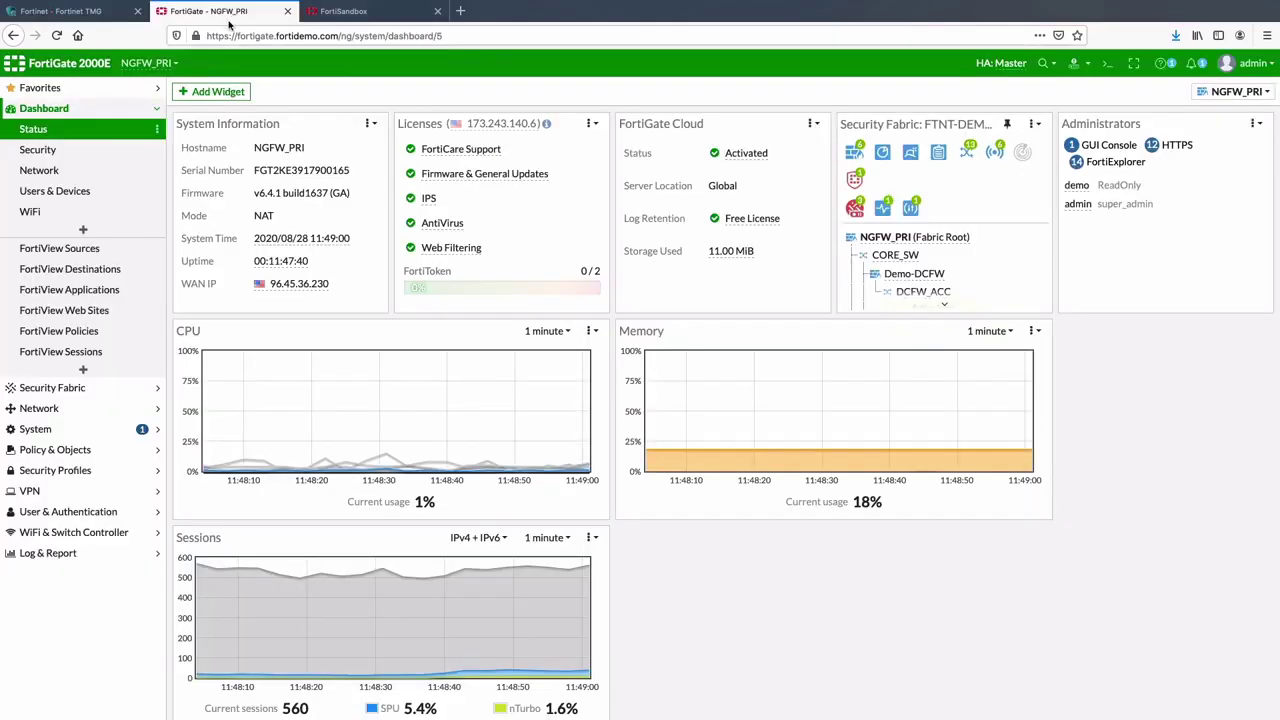
pyautogui.click(58, 449)
pyautogui.click(63, 400)
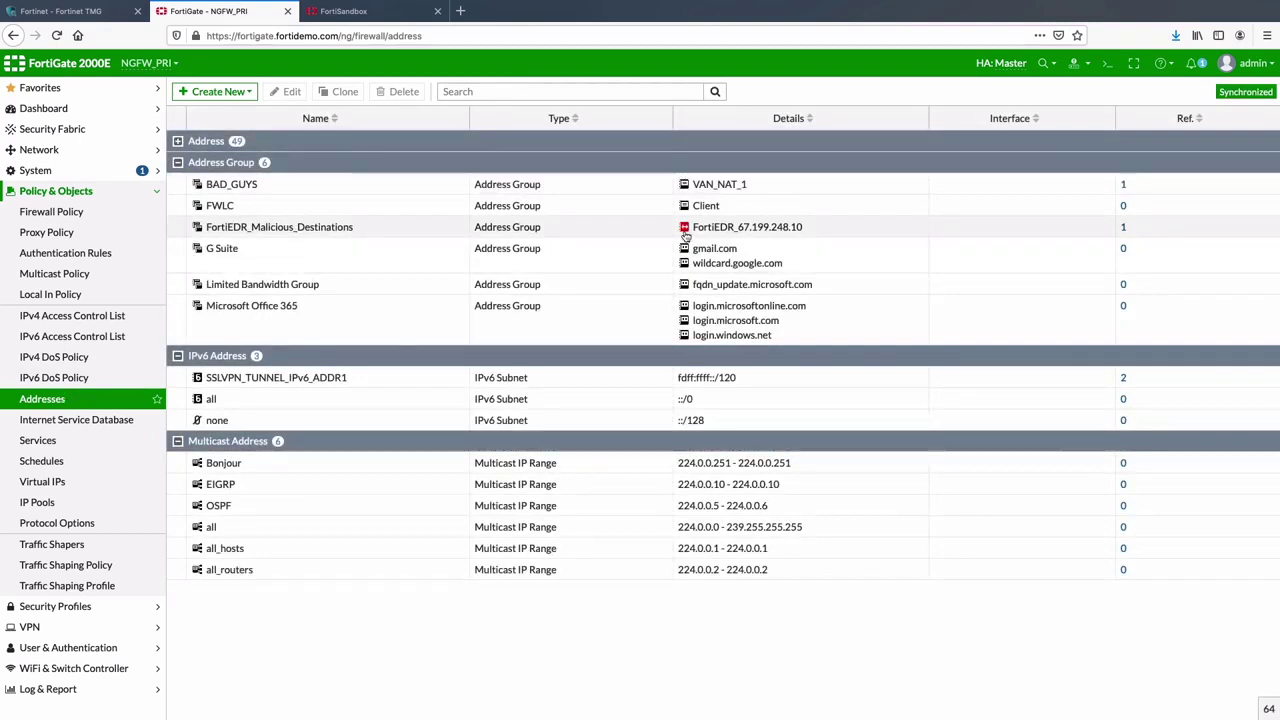
pyautogui.click(81, 215)
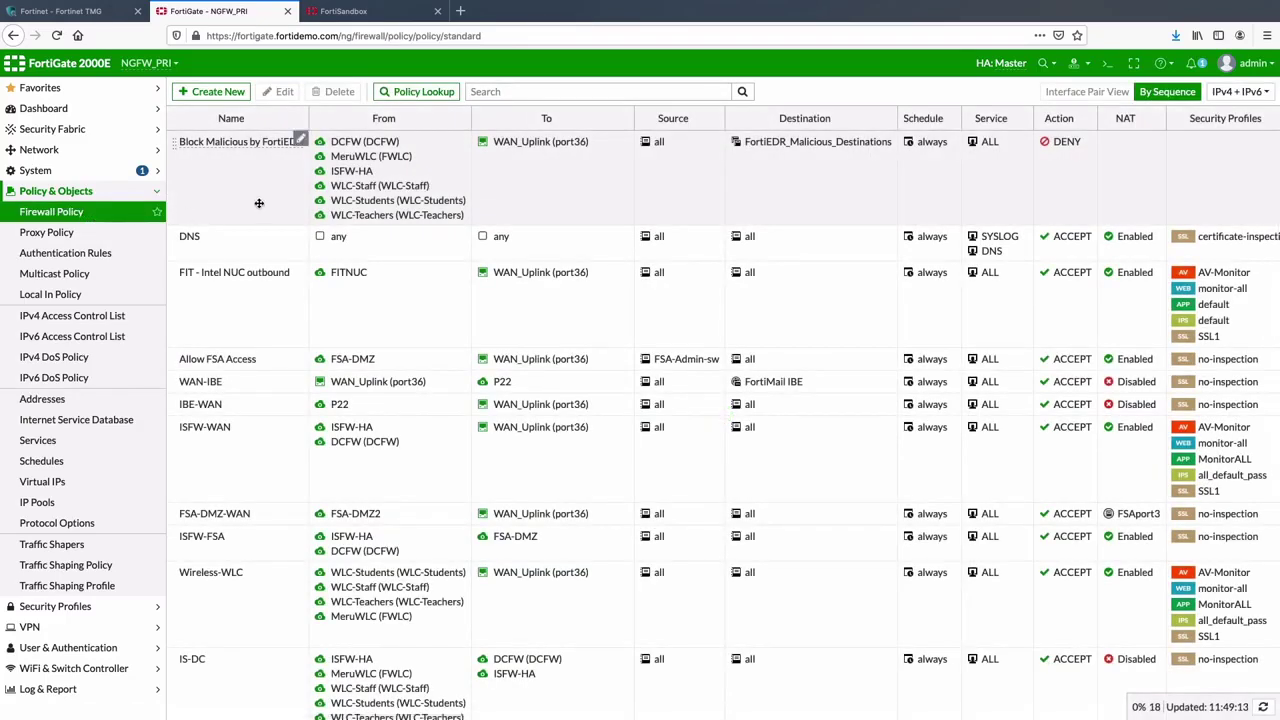
pyautogui.click(840, 145)
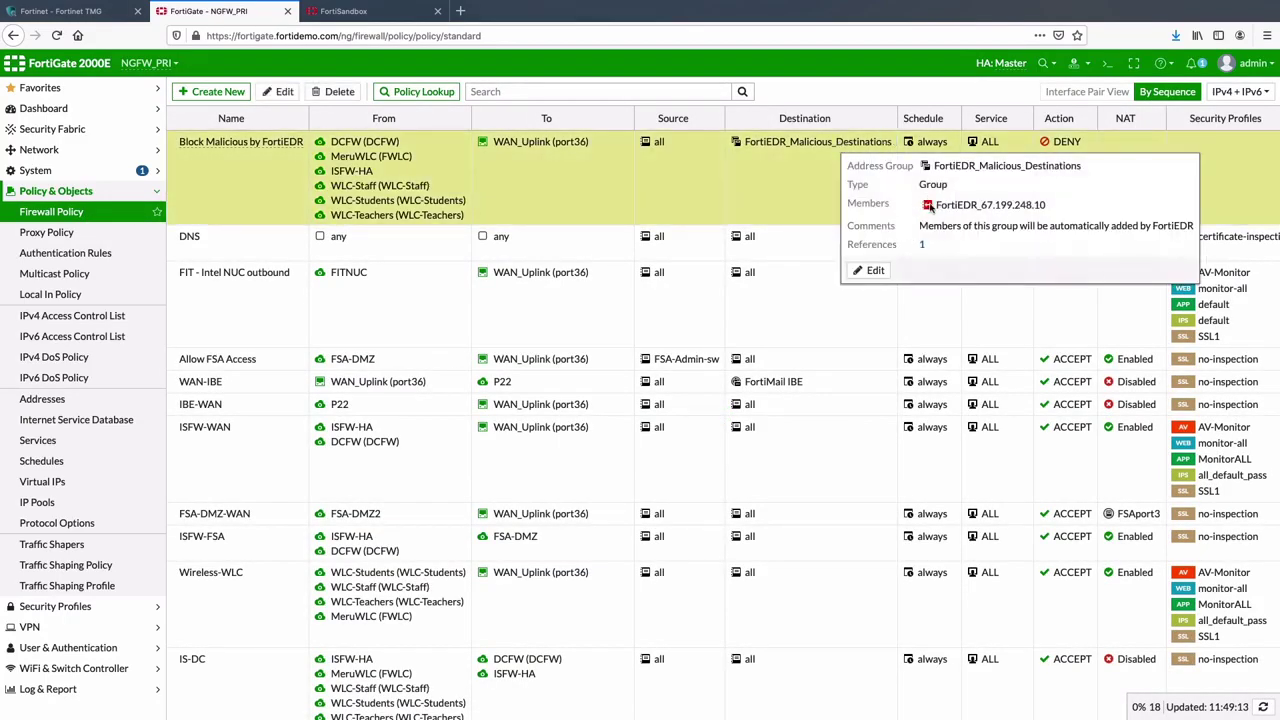